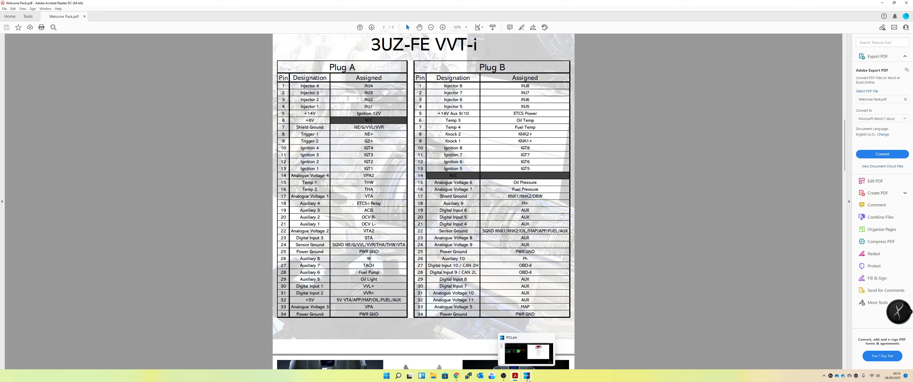
- Switch to PCLink and open the Xtreme Header Pinout page in the wiring information help
{"action": "left_click", "coordinate": [527, 379]}
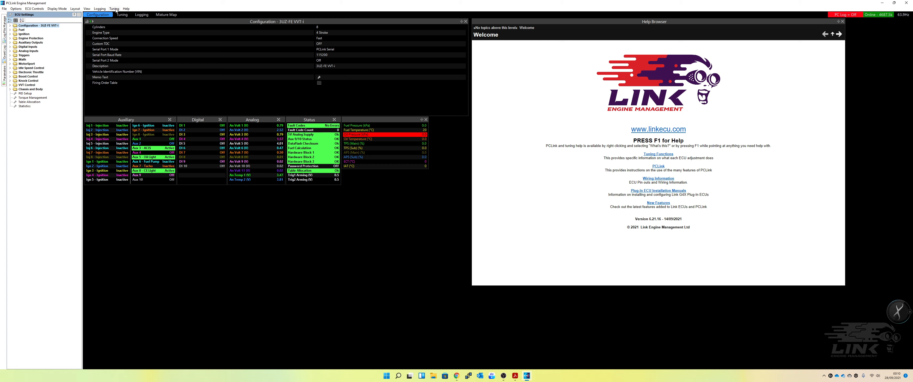
{"action": "left_click", "coordinate": [126, 8]}
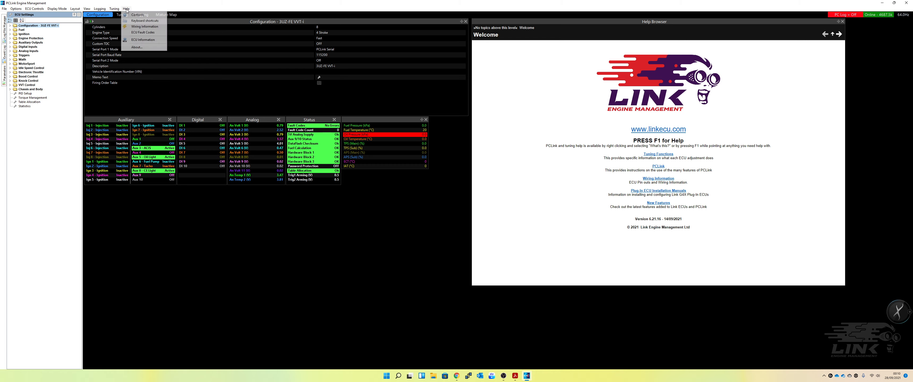
{"action": "left_click", "coordinate": [138, 26]}
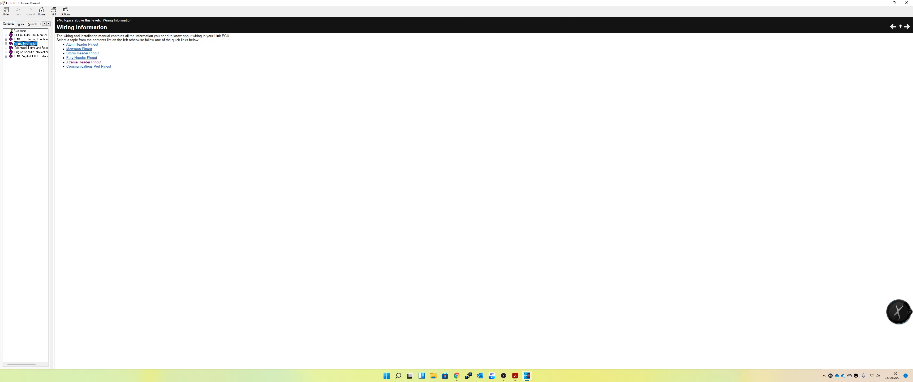
{"action": "left_click", "coordinate": [6, 44]}
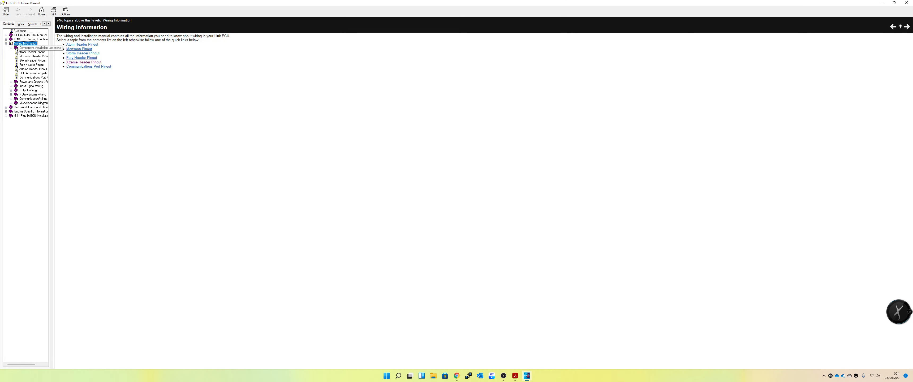
{"action": "left_click", "coordinate": [27, 69]}
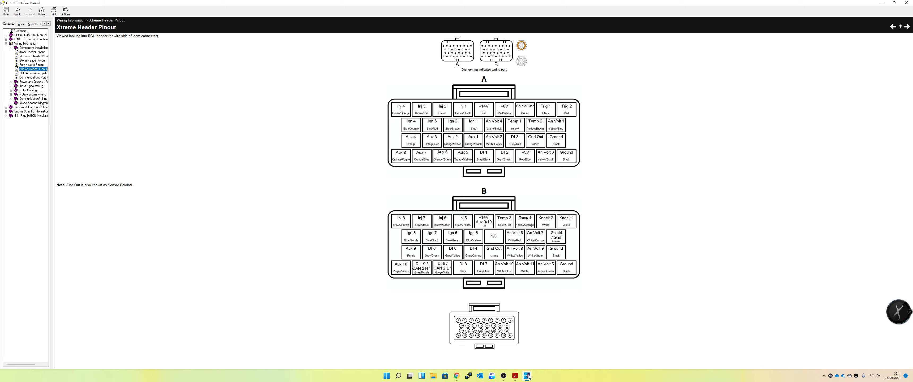
- Look up the sensor pin assignments in the Welcome Pack PDF and return to the PCLink main window
{"action": "mouse_move", "coordinate": [528, 376]}
{"action": "left_click", "coordinate": [507, 360]}
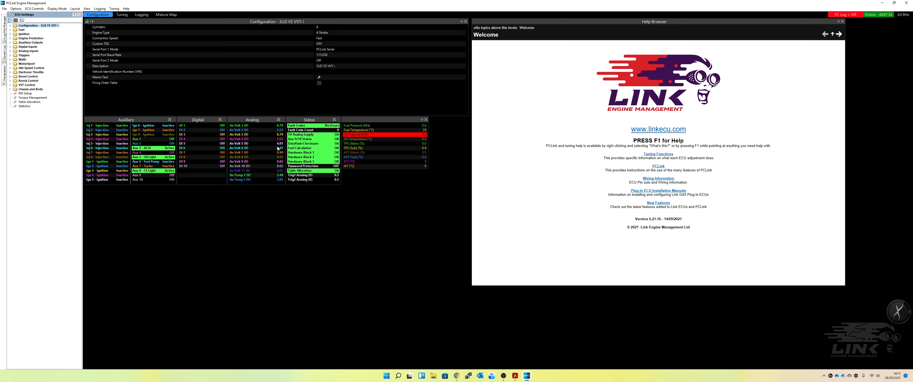
{"action": "left_click", "coordinate": [515, 376]}
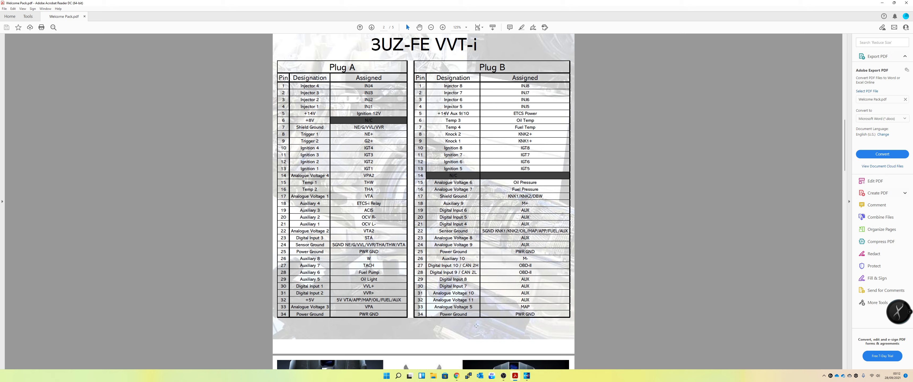
{"action": "left_click", "coordinate": [526, 377]}
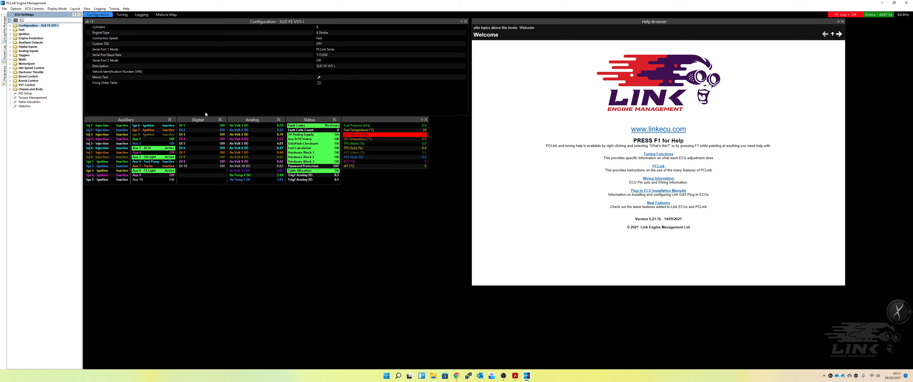
- Open the E-Throttle 1 Setup settings under Electronic Throttle to review them
{"action": "left_click", "coordinate": [9, 71]}
{"action": "left_click", "coordinate": [15, 77]}
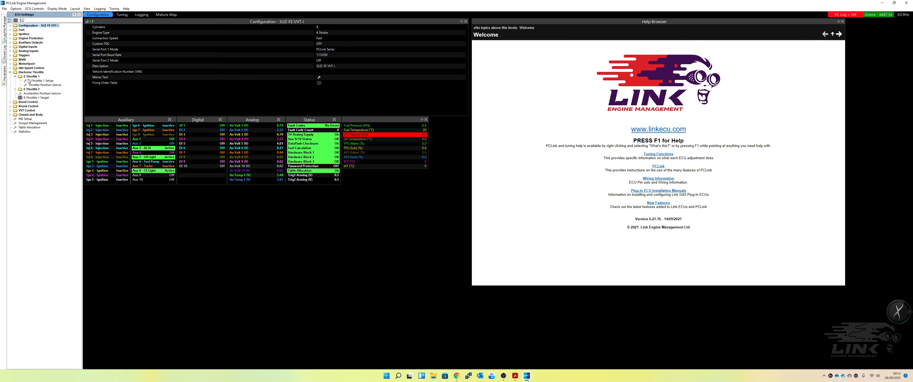
{"action": "left_click", "coordinate": [38, 81]}
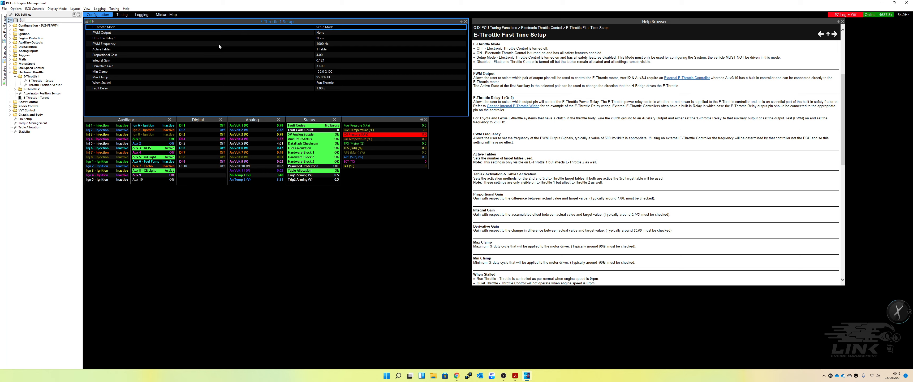
- In the Accelerator Position Sensor settings, set APS (Main) Source to An Volt 3 and store it to the ECU
{"action": "left_click", "coordinate": [34, 94]}
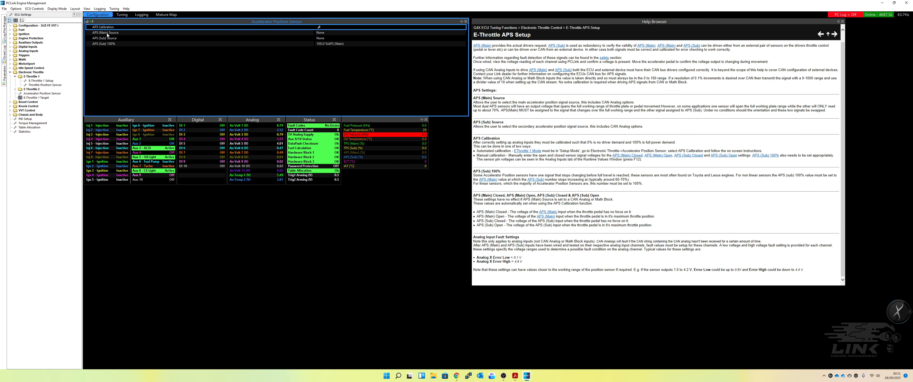
{"action": "left_click", "coordinate": [325, 34]}
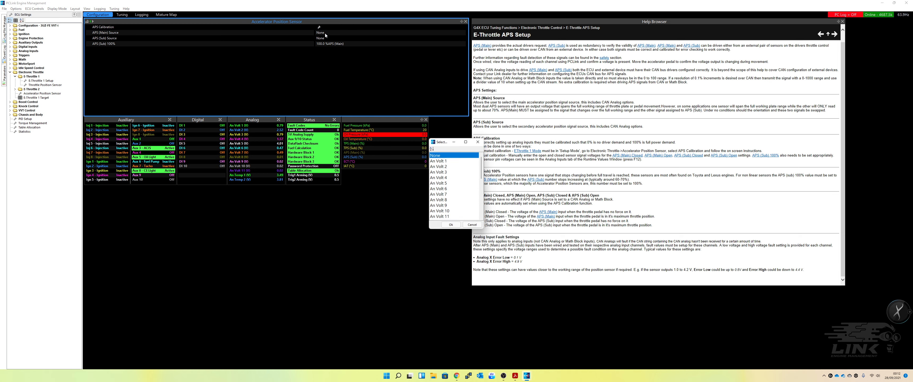
{"action": "double_click", "coordinate": [446, 172]}
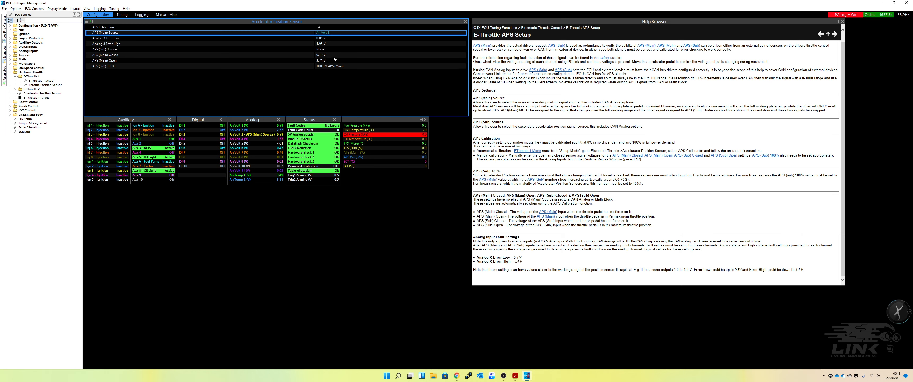
{"action": "key", "text": "F4"}
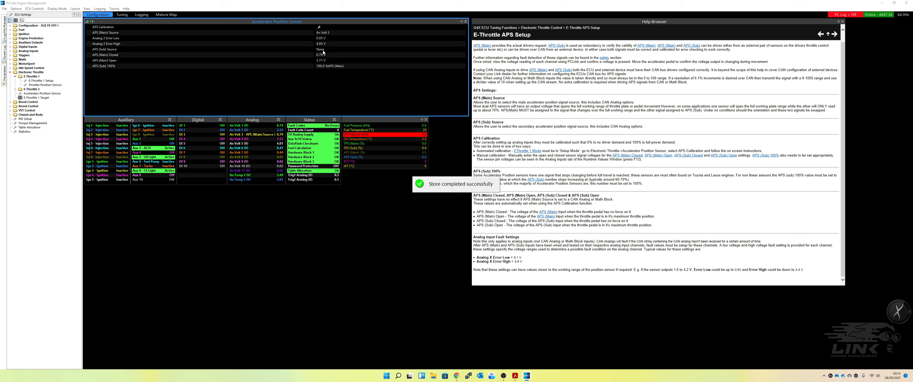
- Set APS (Sub) Source to An Volt 4 and store the change to the ECU
{"action": "left_click", "coordinate": [323, 50]}
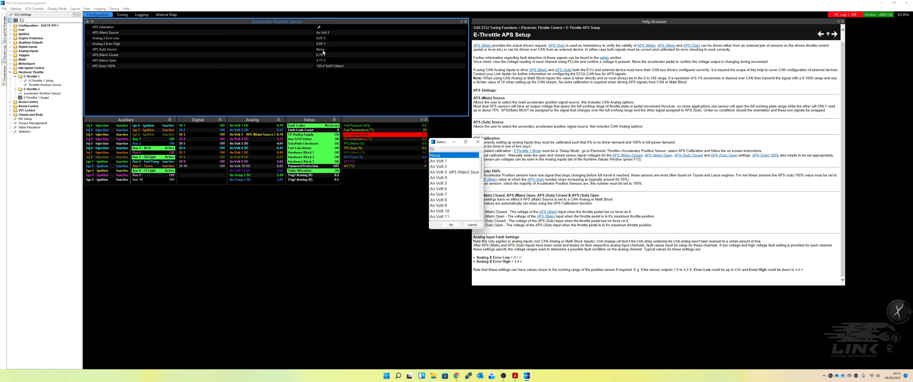
{"action": "left_click", "coordinate": [445, 178]}
{"action": "double_click", "coordinate": [445, 179]}
{"action": "key", "text": "F4"}
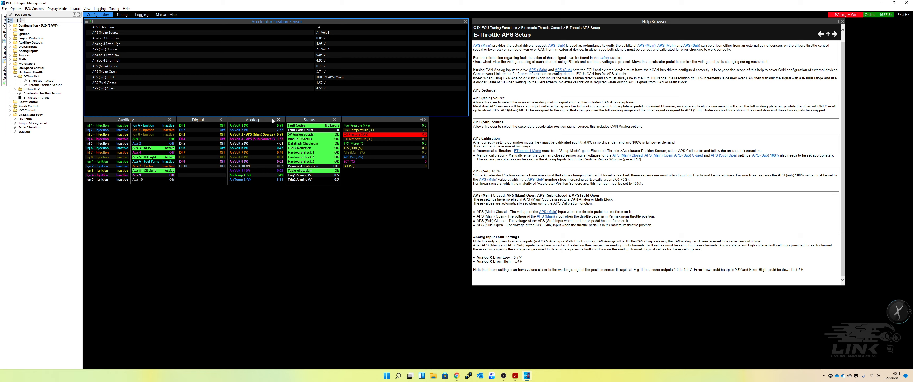
- Move the Analog runtime values window into the empty area below, enlarge it to show all inputs and full names, and store
{"action": "left_click_drag", "start_coordinate": [265, 120], "coordinate": [226, 202]}
{"action": "left_click_drag", "start_coordinate": [243, 267], "coordinate": [241, 311]}
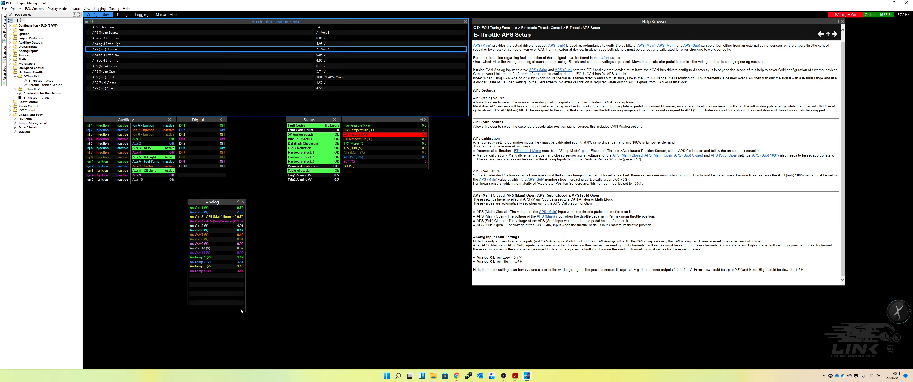
{"action": "left_click_drag", "start_coordinate": [245, 266], "coordinate": [328, 265]}
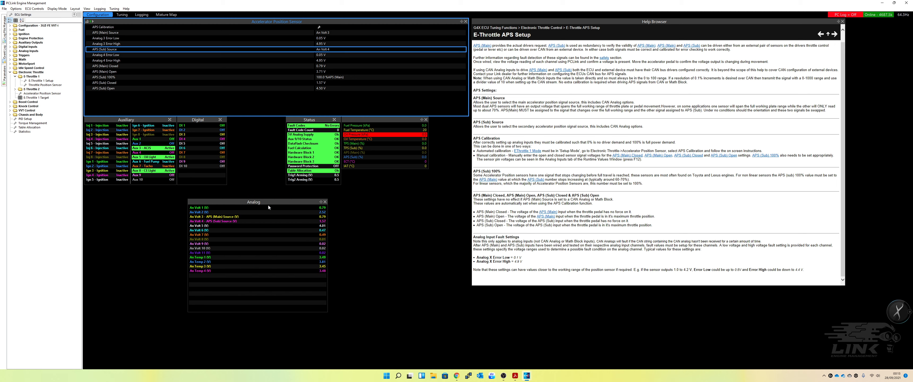
{"action": "left_click_drag", "start_coordinate": [269, 203], "coordinate": [274, 203]}
{"action": "left_click", "coordinate": [326, 202]}
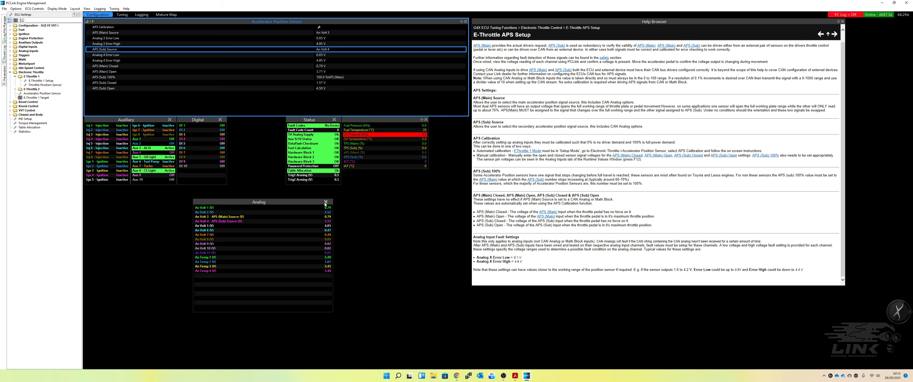
{"action": "left_click", "coordinate": [324, 202]}
{"action": "key", "text": "F4"}
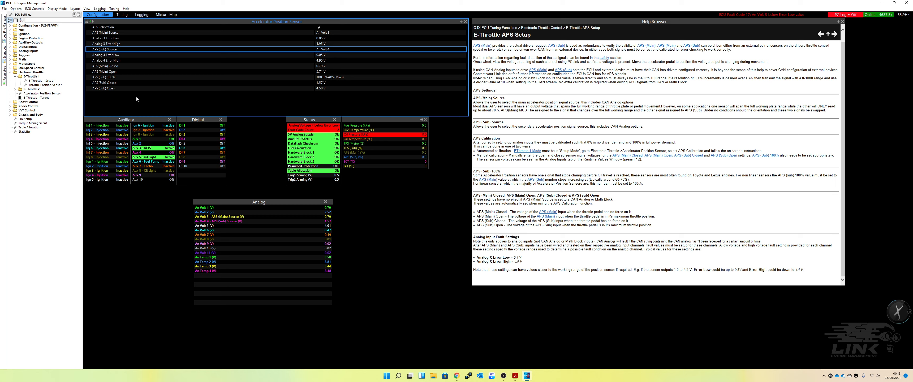
- Open the event log and clear all fault codes stored in the ECU
{"action": "left_click", "coordinate": [4, 52]}
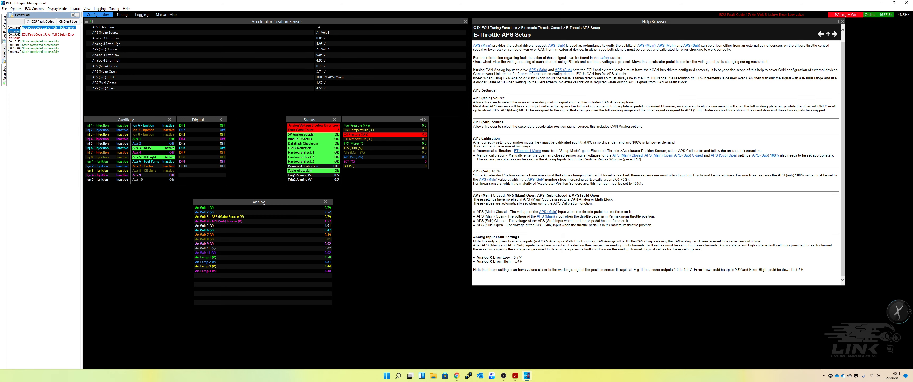
{"action": "left_click", "coordinate": [40, 21]}
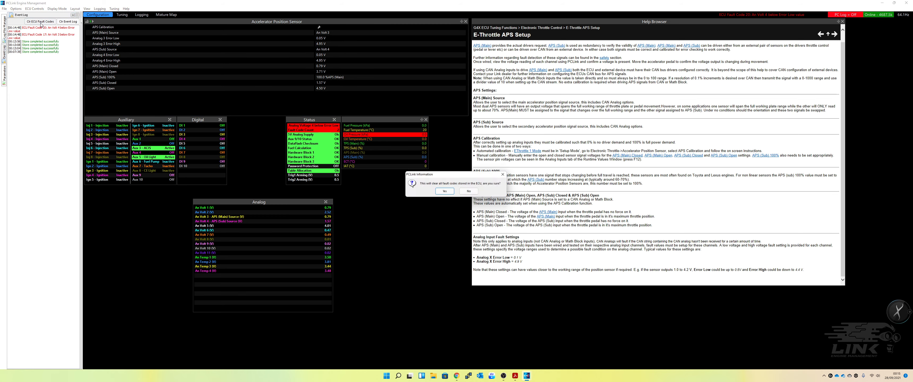
{"action": "left_click", "coordinate": [445, 191]}
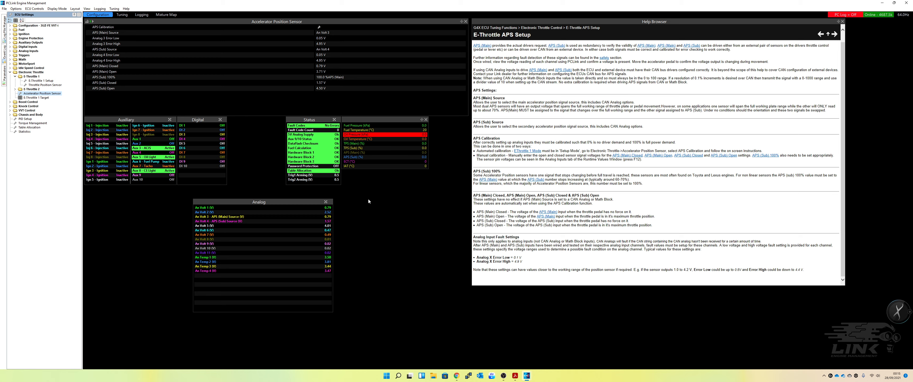
- Check the temperature pin assignments in the Welcome Pack PDF and open the ECT settings under Analog Inputs in PCLink
{"action": "left_click", "coordinate": [515, 376]}
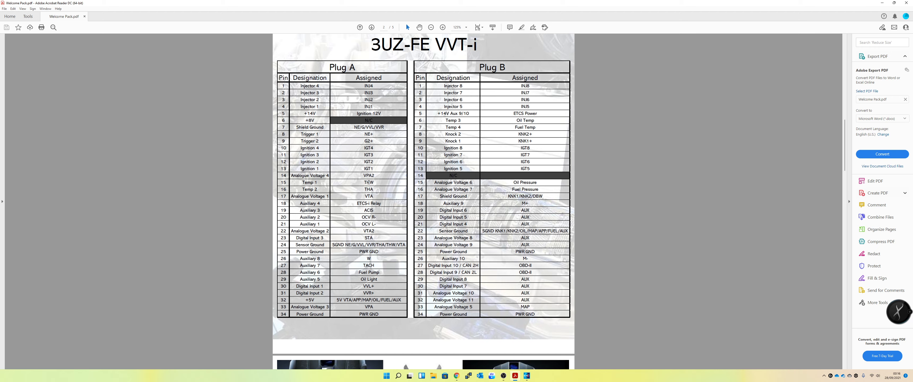
{"action": "left_click", "coordinate": [526, 376]}
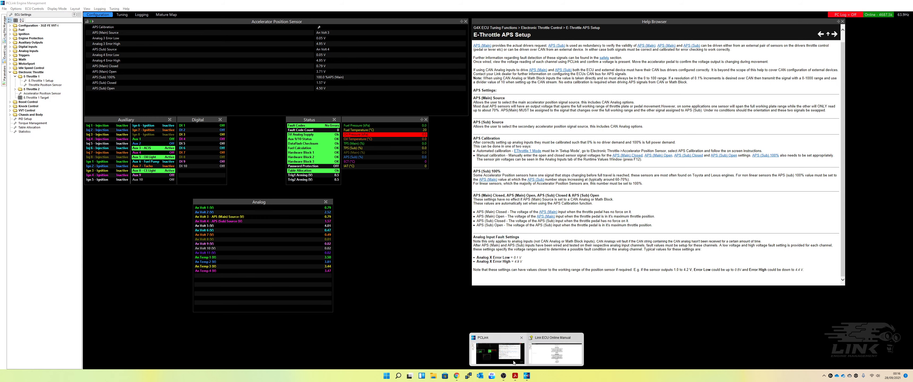
{"action": "double_click", "coordinate": [16, 73]}
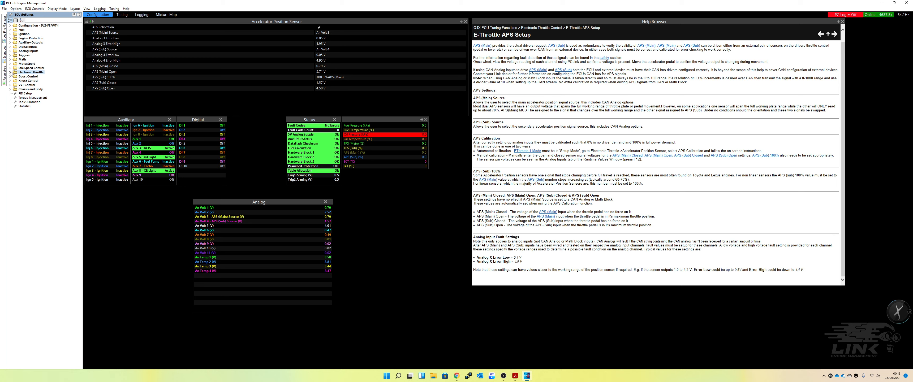
{"action": "left_click", "coordinate": [9, 51]}
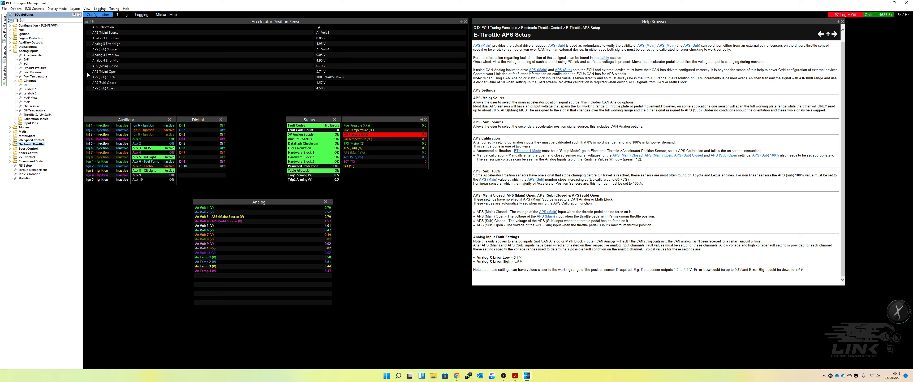
{"action": "left_click", "coordinate": [26, 63]}
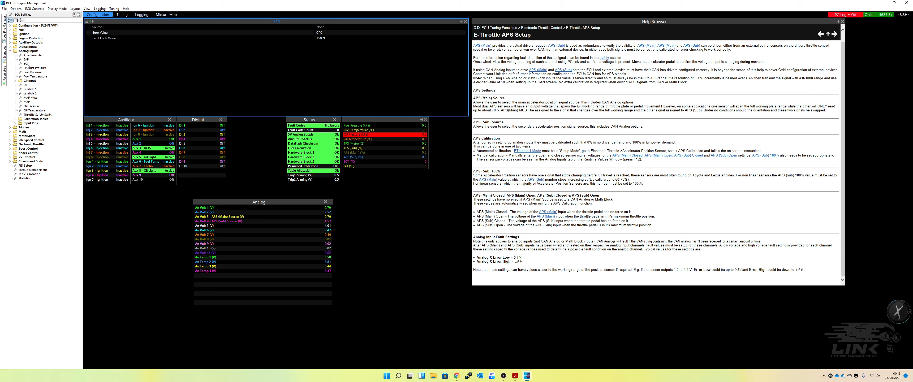
- Set the ECT source to An Temp 1 and store the change to the ECU
{"action": "double_click", "coordinate": [326, 28]}
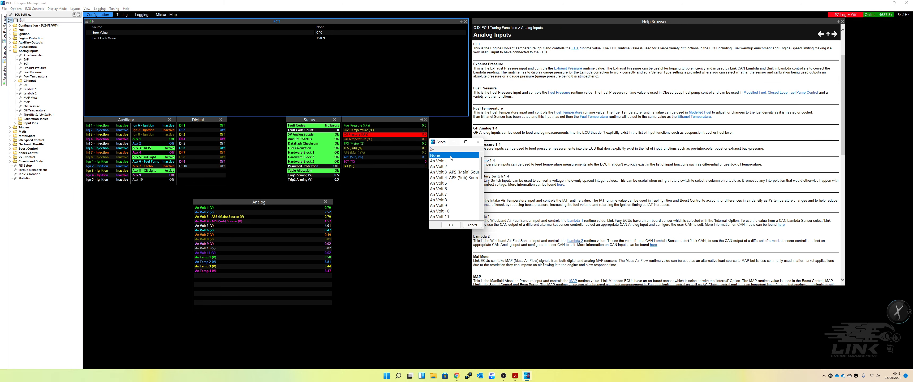
{"action": "scroll", "coordinate": [451, 192], "scroll_direction": "down", "scroll_amount": 2}
{"action": "left_click", "coordinate": [445, 189]}
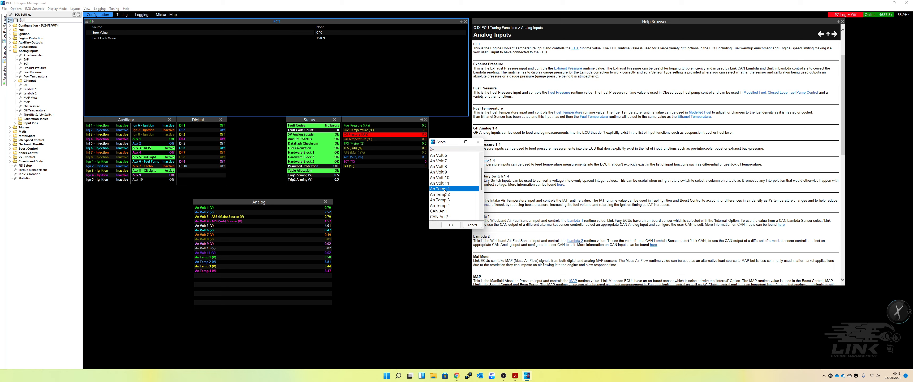
{"action": "left_click", "coordinate": [450, 225]}
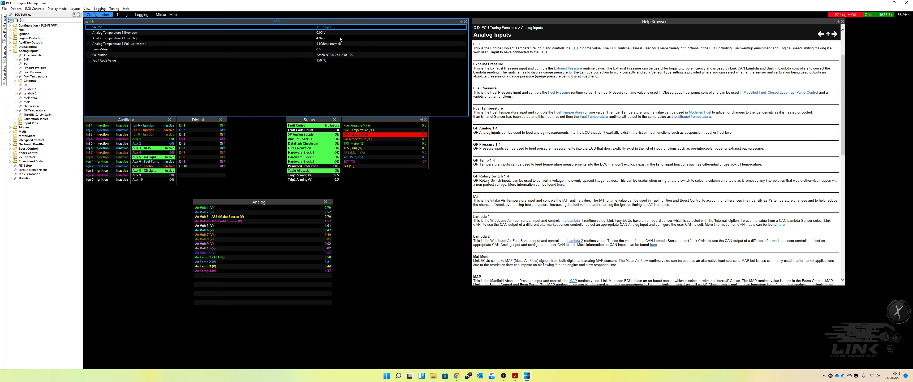
{"action": "key", "text": "F4"}
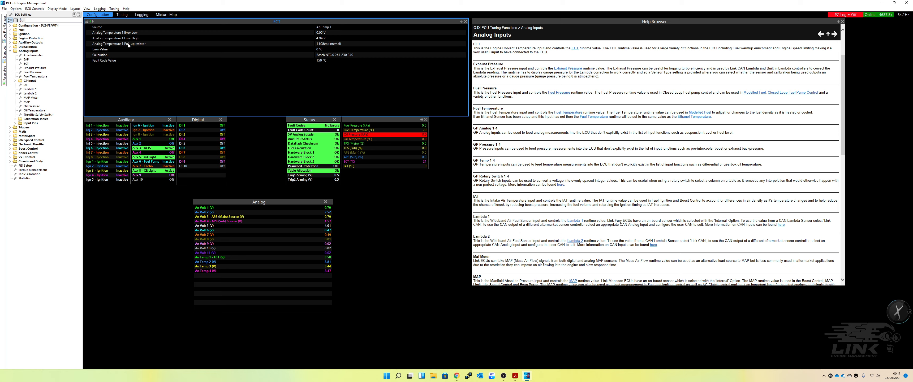
- Review the Analog Temperature 1 pull-up resistor options, keeping 1 kOhm (Internal), and the ECT error high, error low and source settings
{"action": "double_click", "coordinate": [328, 43]}
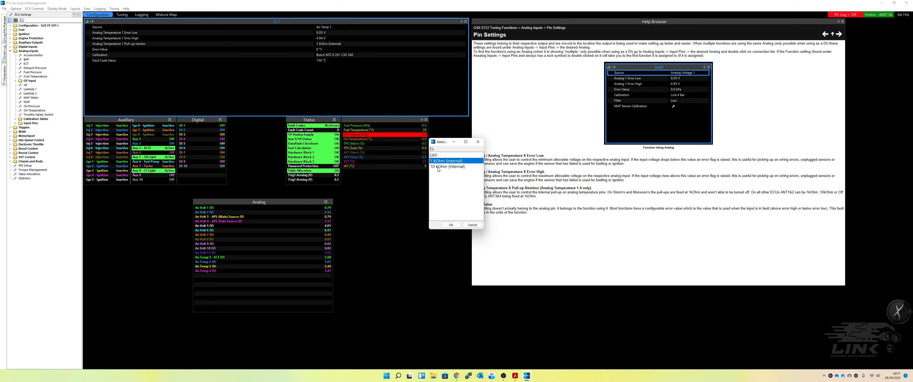
{"action": "left_click", "coordinate": [451, 225]}
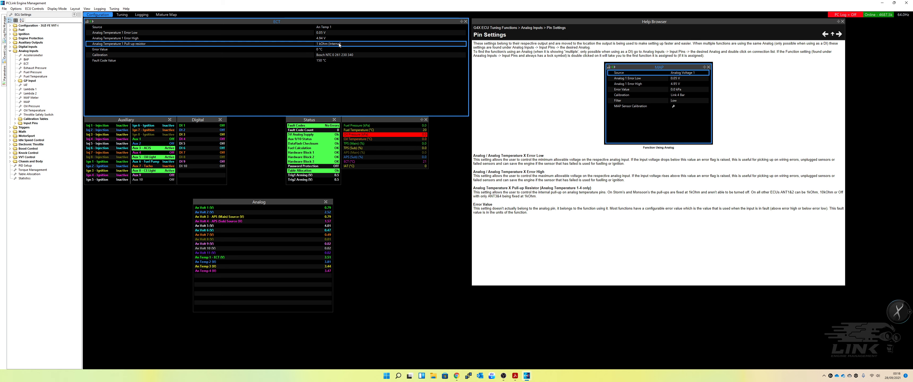
{"action": "left_click", "coordinate": [326, 40]}
{"action": "left_click", "coordinate": [329, 33]}
{"action": "left_click", "coordinate": [329, 28]}
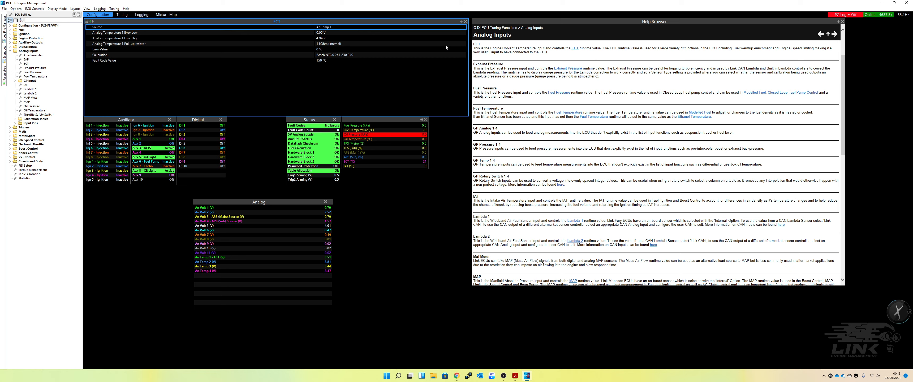
- Set the Analog Temperature 1 Error High to 4.95 V in the ECT settings and store the change to the ECU
{"action": "left_click", "coordinate": [325, 33]}
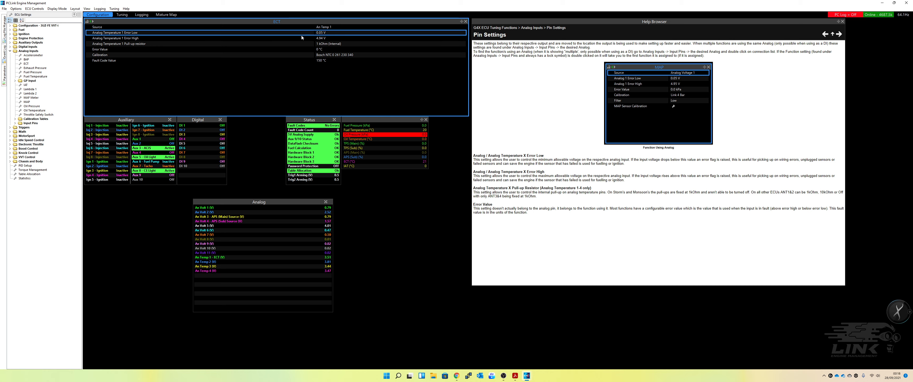
{"action": "left_click", "coordinate": [307, 38]}
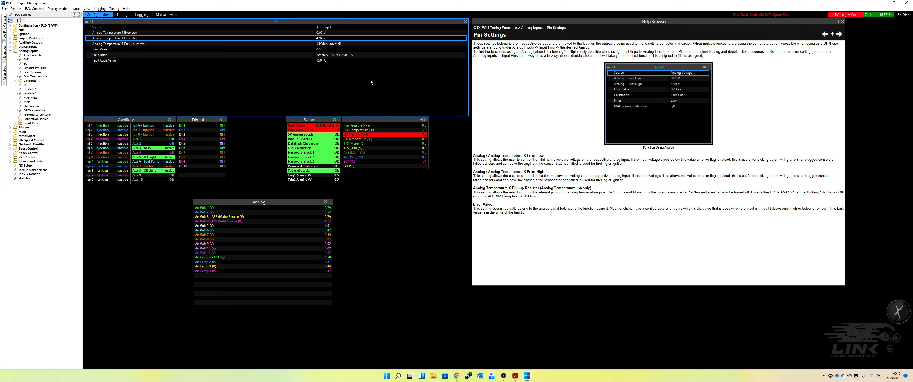
{"action": "double_click", "coordinate": [322, 38]}
{"action": "type", "text": "4.95"}
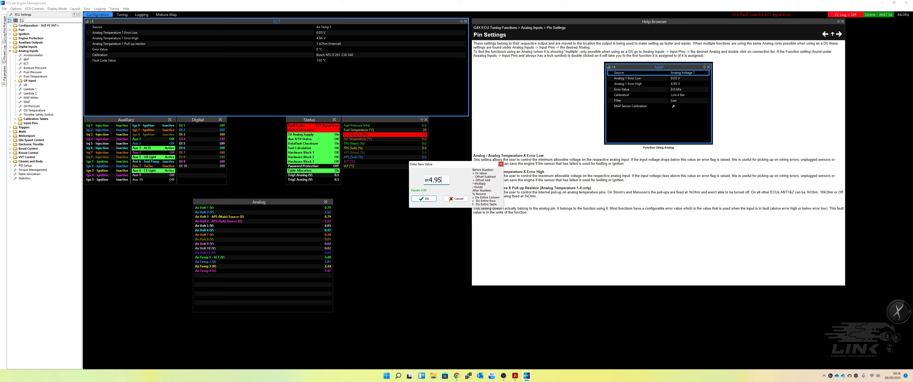
{"action": "key", "text": "Return"}
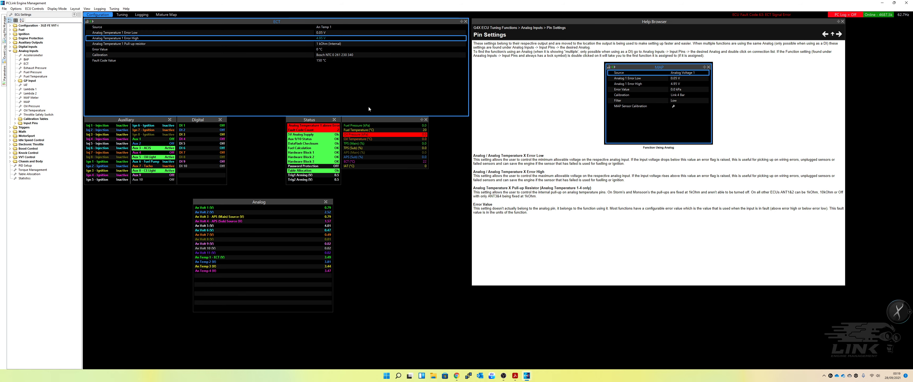
{"action": "key", "text": "ctrl+s"}
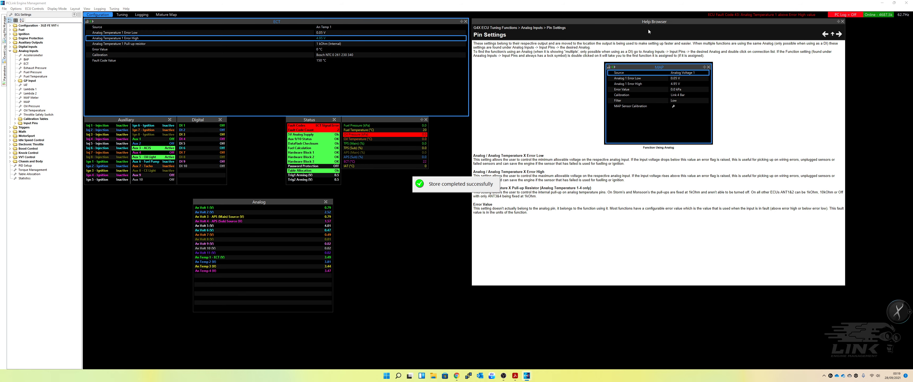
- Open the event log and clear the ECU fault codes
{"action": "left_click", "coordinate": [4, 53]}
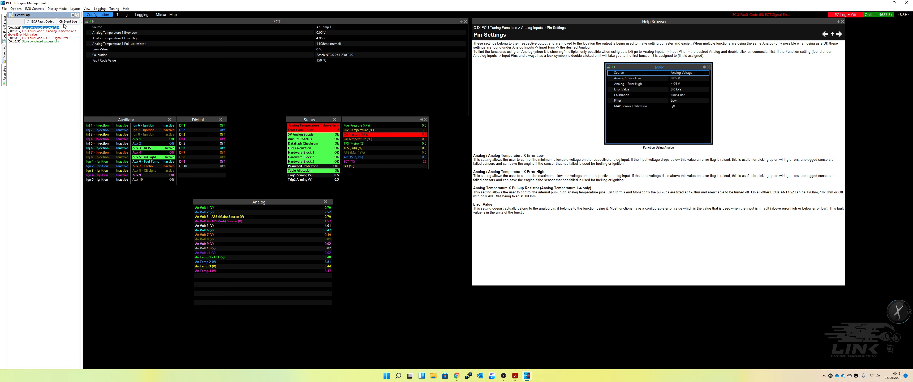
{"action": "left_click", "coordinate": [53, 22]}
{"action": "key", "text": "Return"}
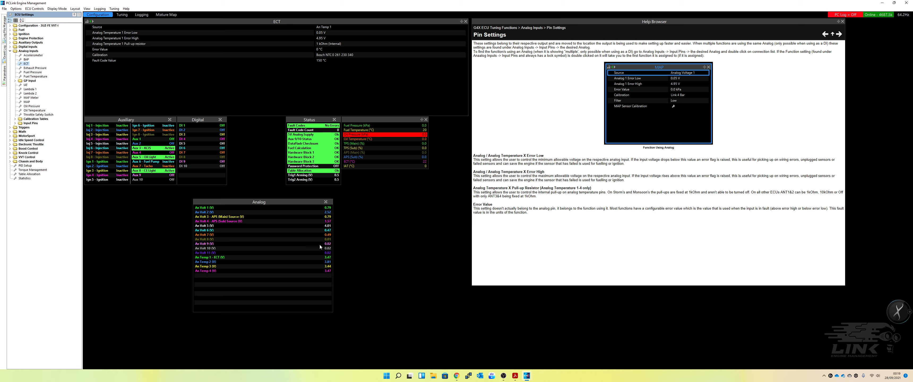
- Set the Analog Temperature 1 Error High to 4.94 V and store it to the ECU
{"action": "double_click", "coordinate": [322, 38]}
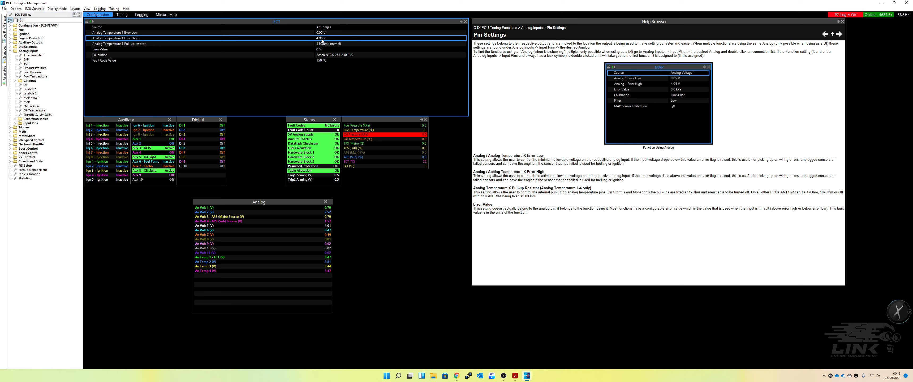
{"action": "type", "text": "4."}
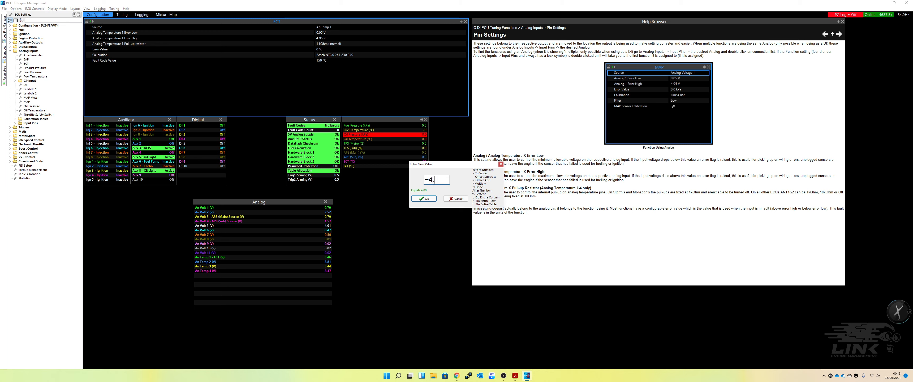
{"action": "type", "text": "94"}
{"action": "left_click", "coordinate": [425, 199]}
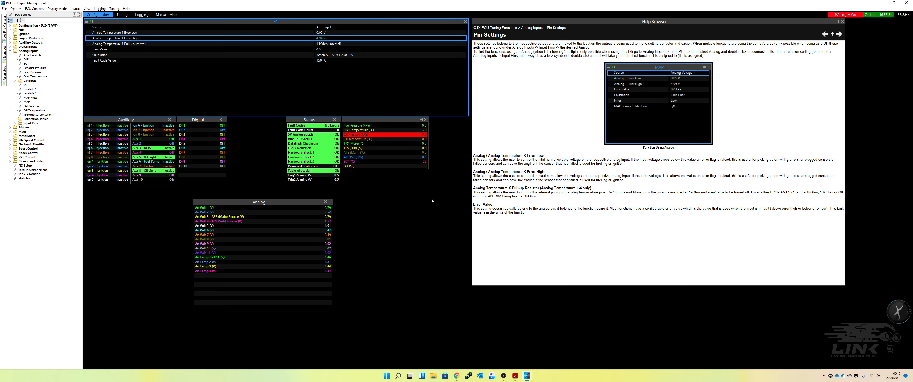
{"action": "key", "text": "ctrl+s"}
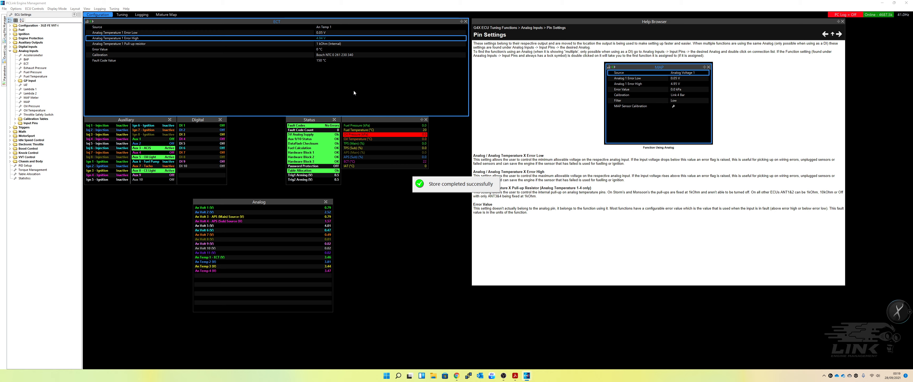
- Store an ECT Error Value of -40 °C to the ECU and clear the fault codes through the event log
{"action": "left_click", "coordinate": [320, 50]}
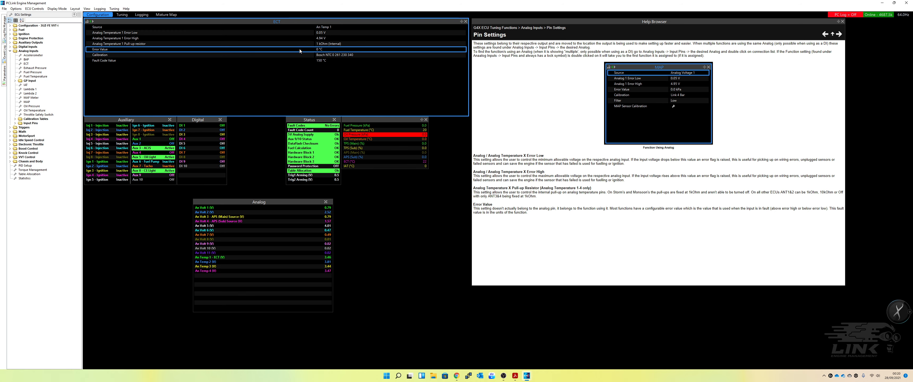
{"action": "double_click", "coordinate": [322, 51]}
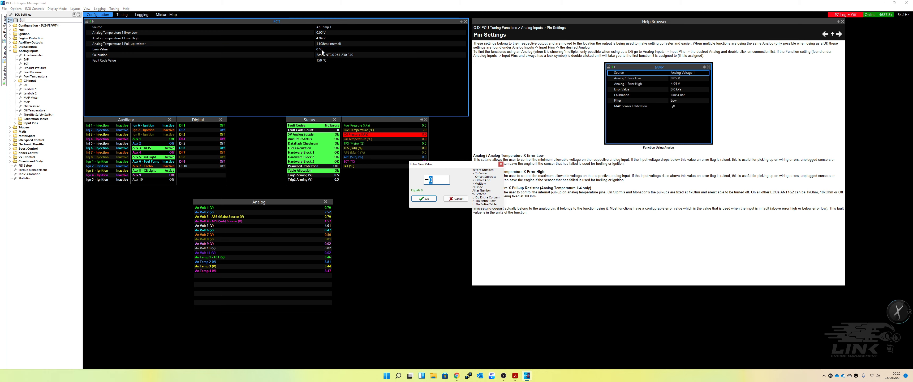
{"action": "left_click", "coordinate": [456, 199]}
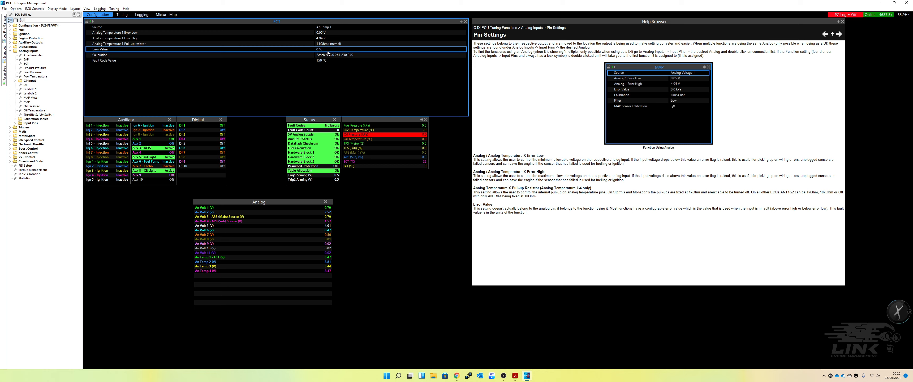
{"action": "key", "text": "Return"}
{"action": "type", "text": "-4"}
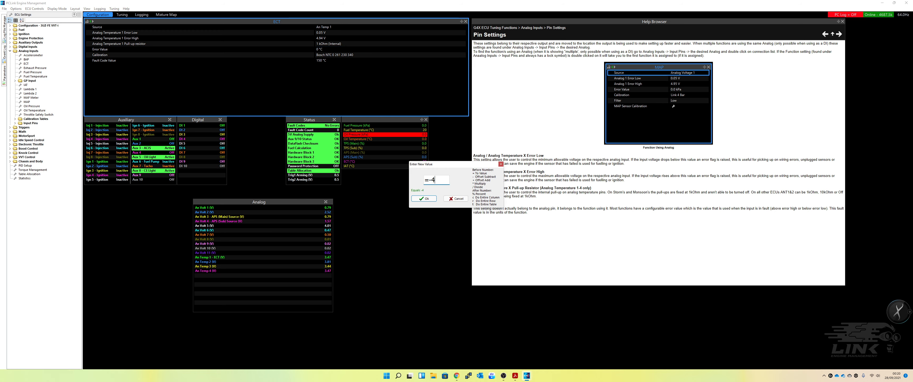
{"action": "type", "text": "0"}
{"action": "key", "text": "Return"}
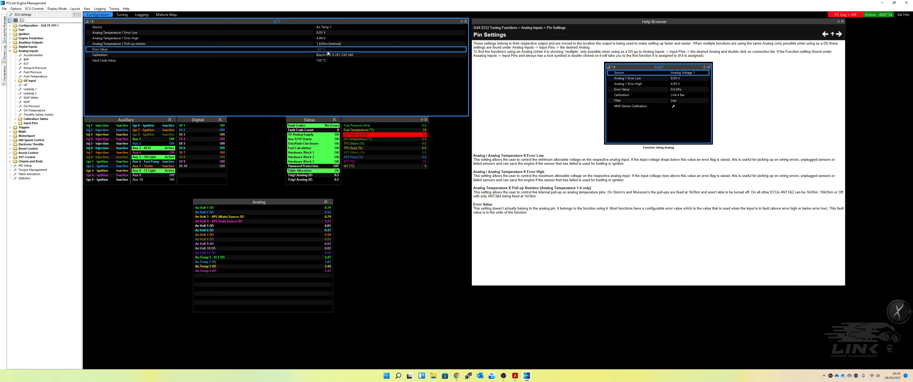
{"action": "key", "text": "ctrl+s"}
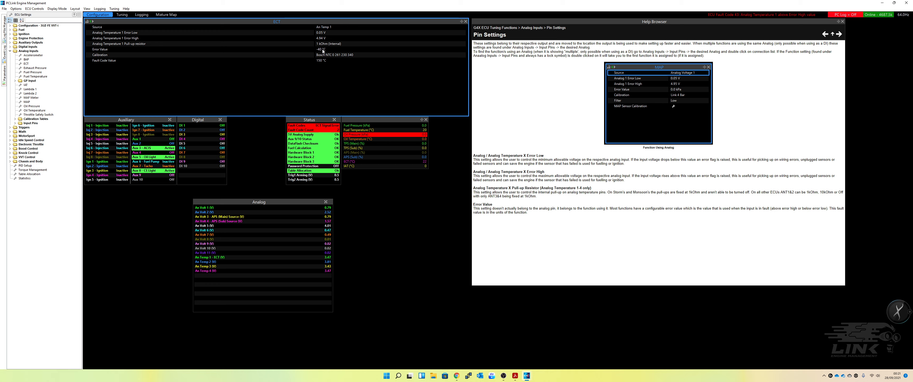
{"action": "left_click", "coordinate": [4, 52]}
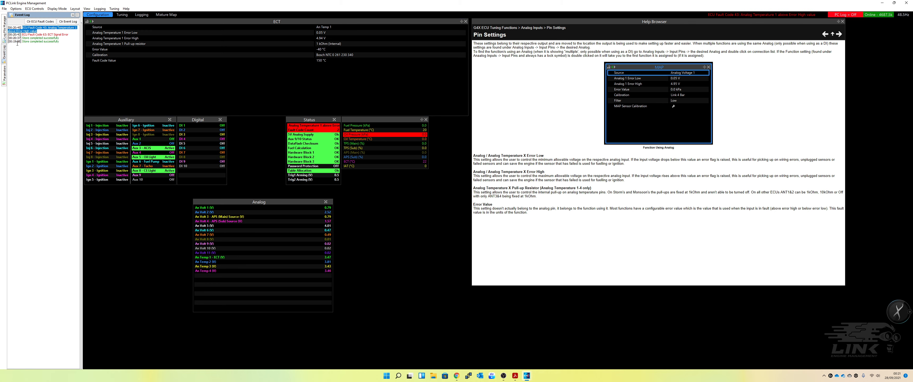
{"action": "left_click", "coordinate": [39, 21]}
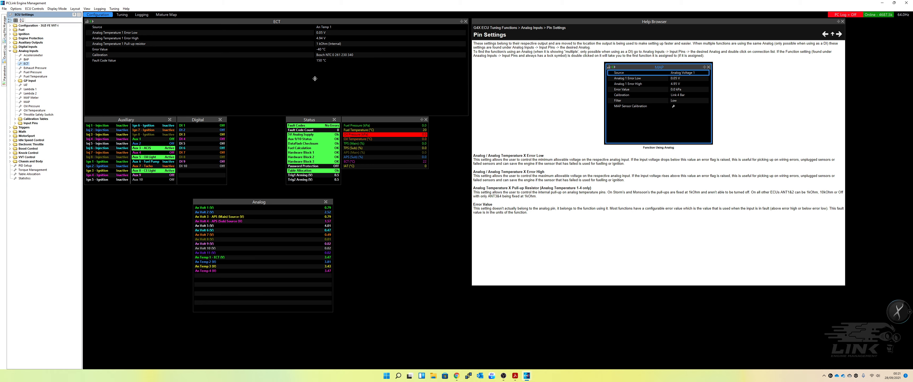
{"action": "left_click", "coordinate": [329, 55]}
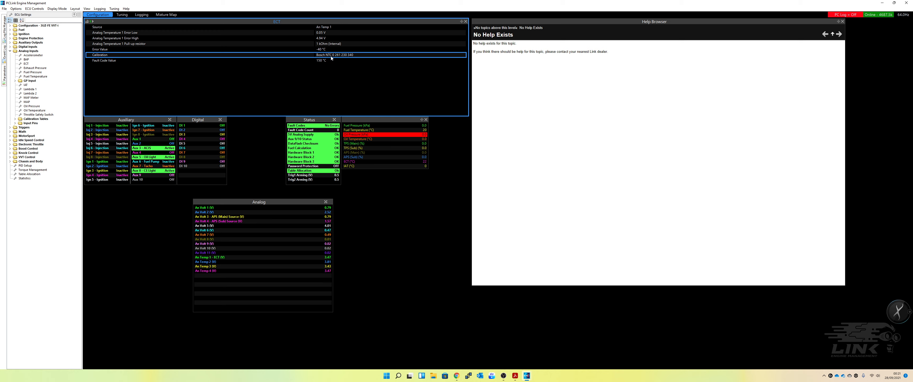
{"action": "double_click", "coordinate": [331, 56]}
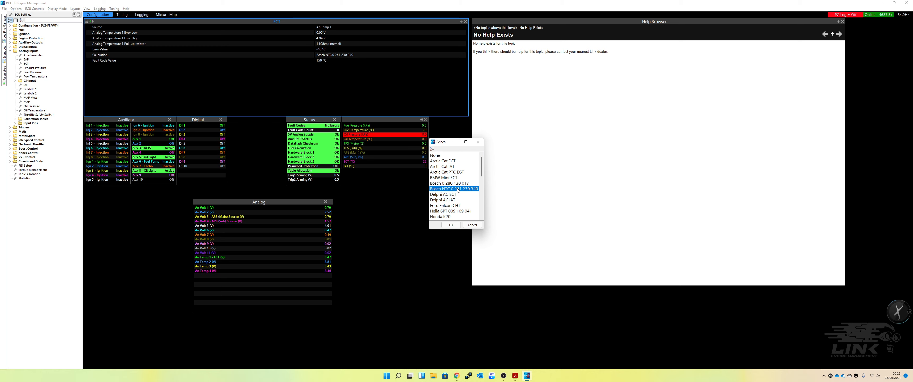
{"action": "scroll", "coordinate": [458, 190], "scroll_direction": "down", "scroll_amount": 4}
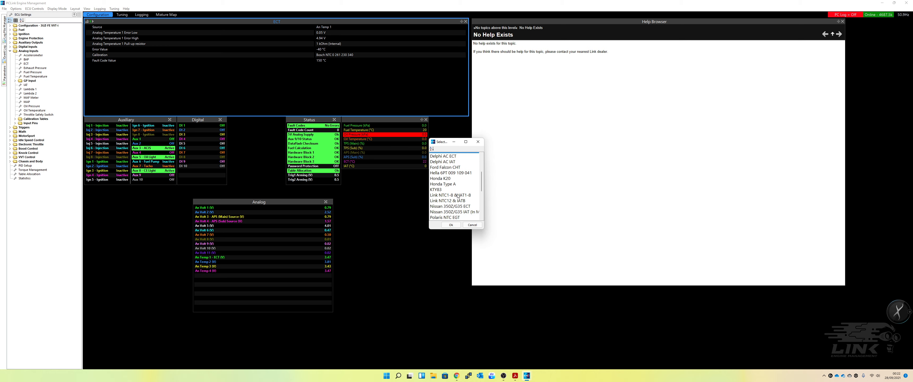
{"action": "scroll", "coordinate": [452, 194], "scroll_direction": "up", "scroll_amount": 4}
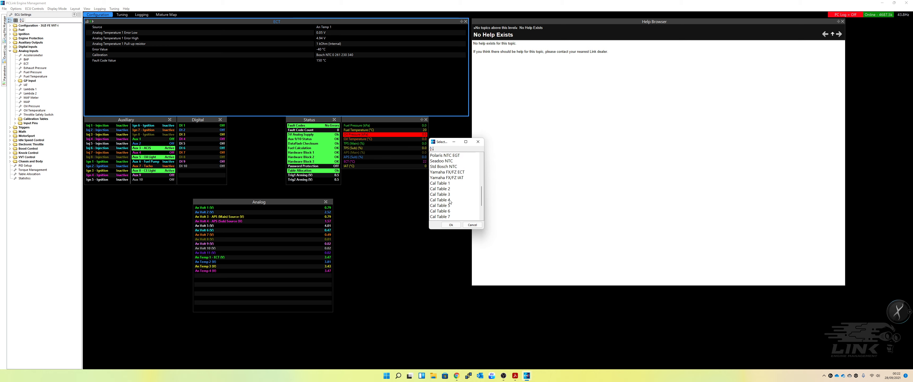
{"action": "scroll", "coordinate": [448, 201], "scroll_direction": "up", "scroll_amount": 2}
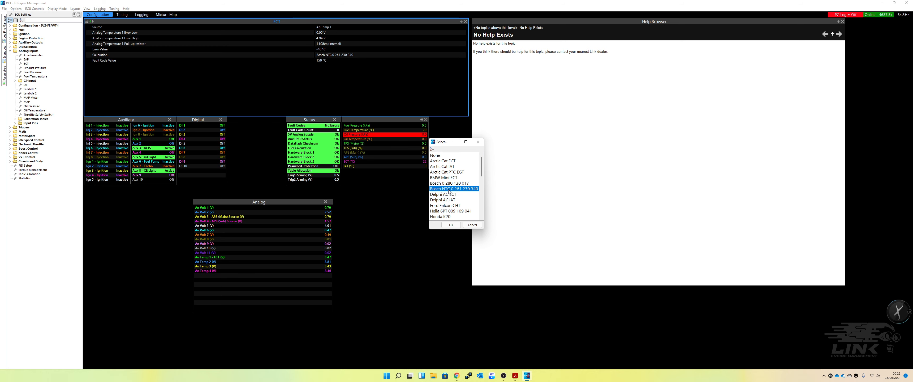
{"action": "double_click", "coordinate": [449, 190]}
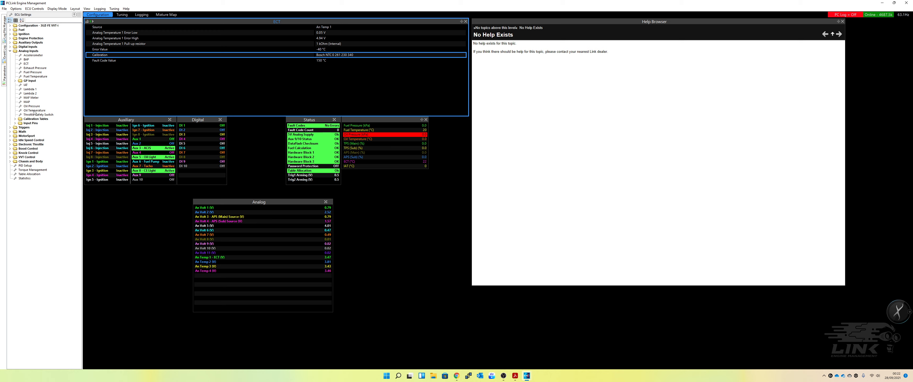
- Open Cal Table 1 under Calibration Tables and examine its Input Units and Output Units options without changing them
{"action": "left_click", "coordinate": [15, 120]}
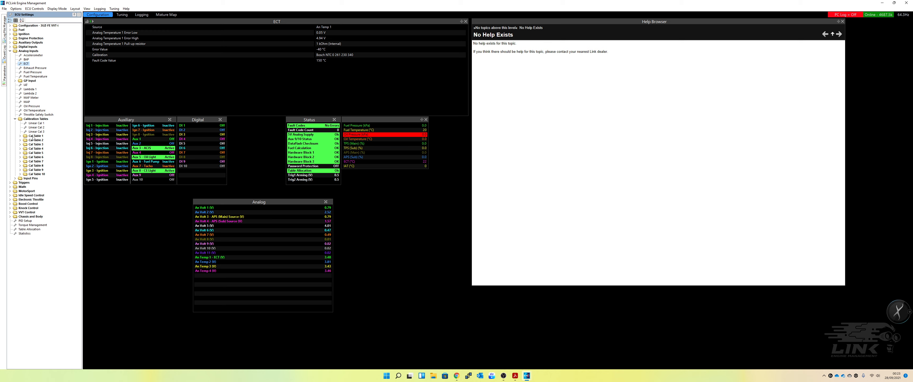
{"action": "left_click", "coordinate": [21, 137]}
{"action": "left_click", "coordinate": [38, 140]}
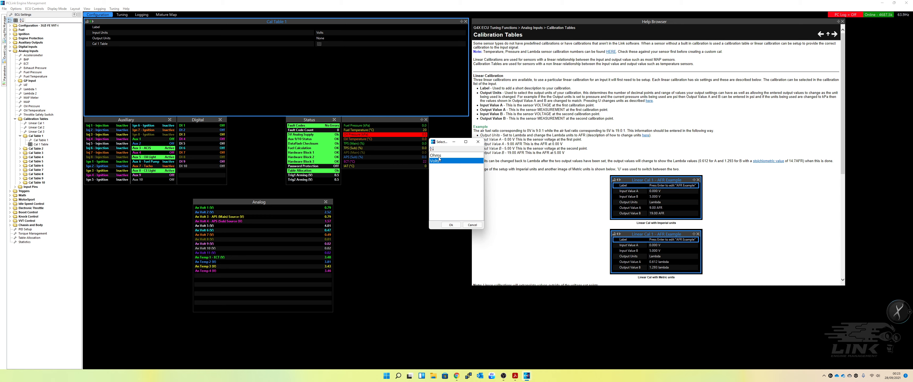
{"action": "left_click", "coordinate": [465, 225]}
{"action": "double_click", "coordinate": [322, 39]}
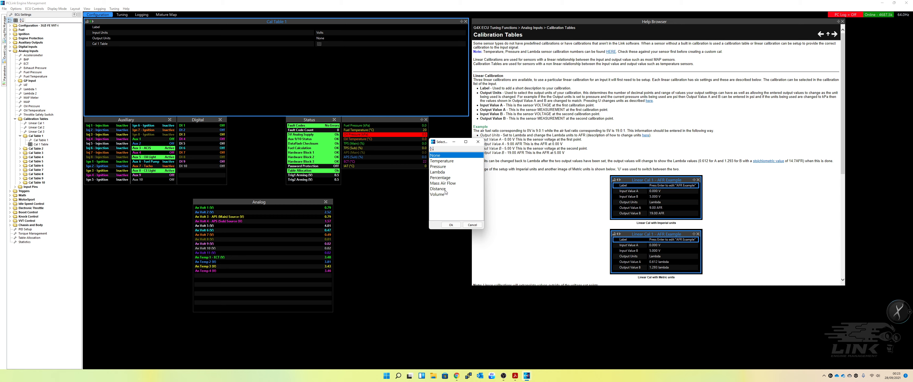
{"action": "left_click", "coordinate": [473, 225]}
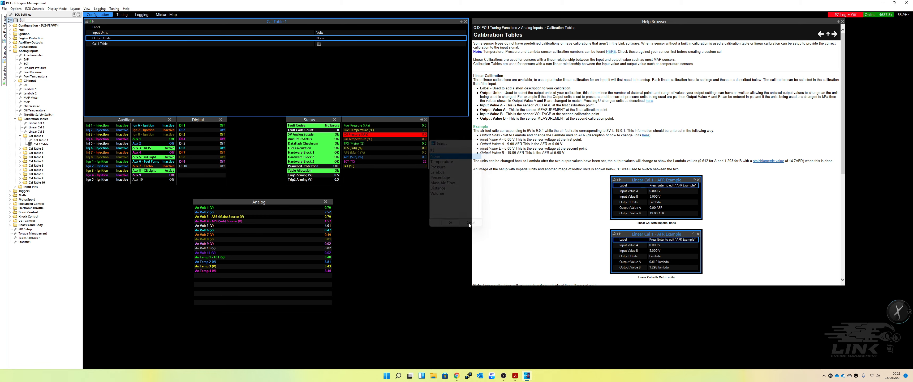
- Examine the axis setup of the Cal 1 Table without applying changes, and collapse the Calibration Tables folder
{"action": "left_click", "coordinate": [319, 44]}
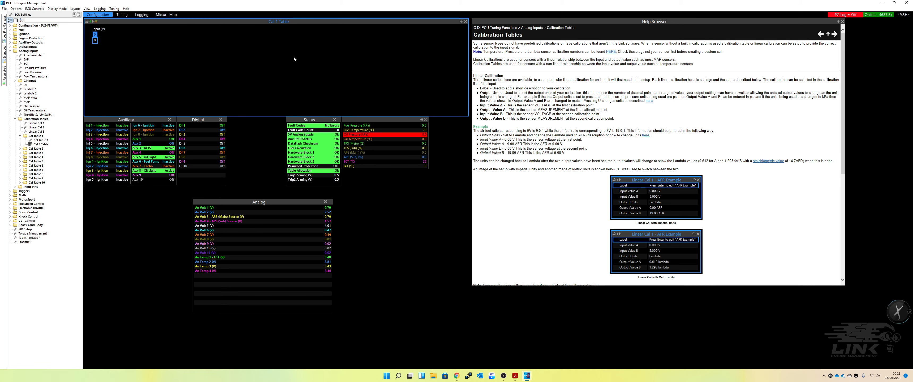
{"action": "right_click", "coordinate": [95, 41]}
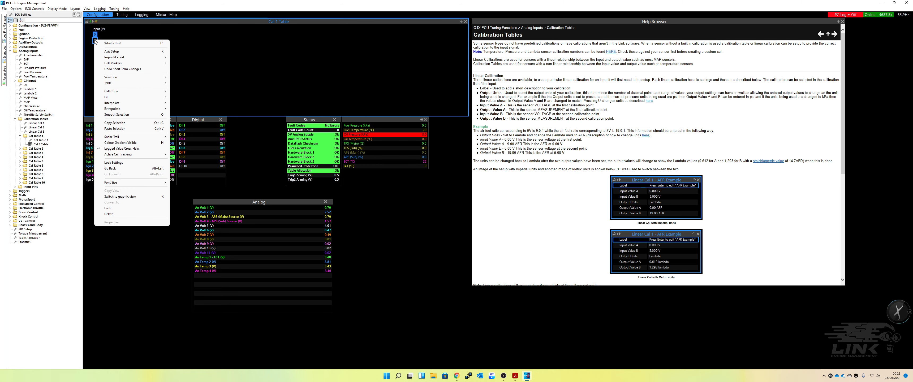
{"action": "left_click", "coordinate": [115, 52]}
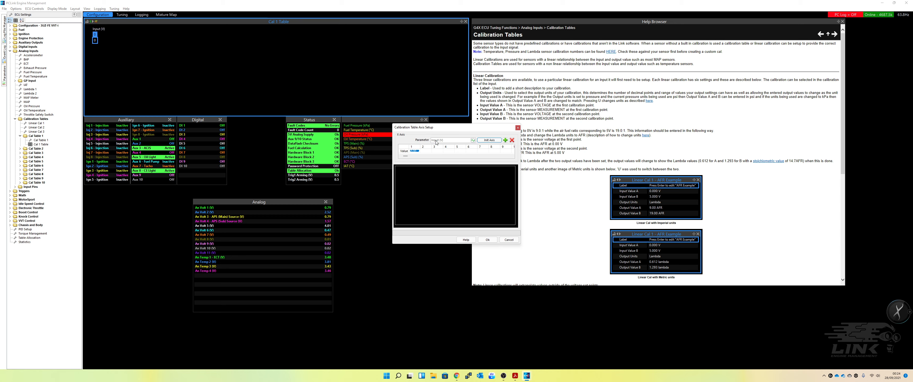
{"action": "left_click", "coordinate": [489, 140]}
{"action": "left_click_drag", "start_coordinate": [422, 157], "coordinate": [429, 164]}
{"action": "left_click", "coordinate": [509, 240]}
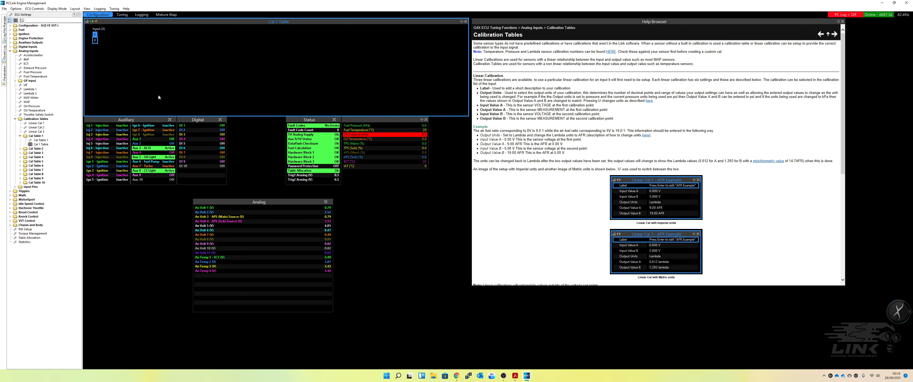
{"action": "double_click", "coordinate": [30, 136]}
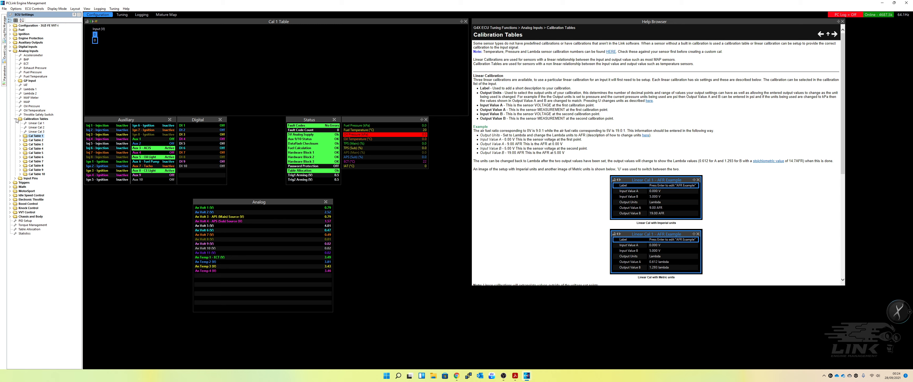
{"action": "left_click", "coordinate": [16, 120]}
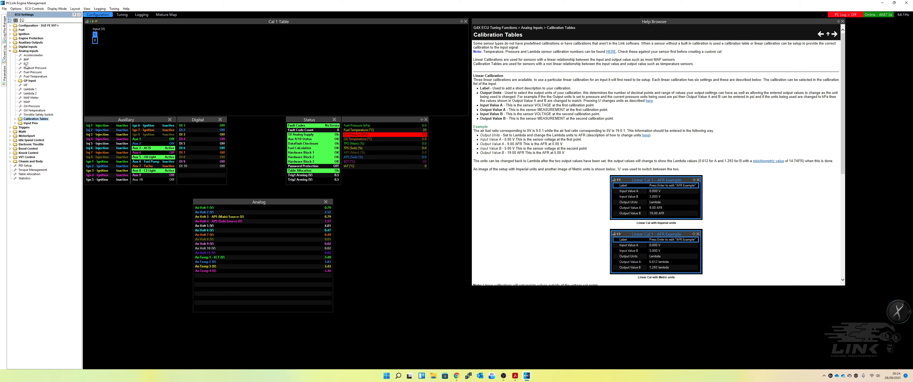
- Review the Cal Table and Linear Cal options among the ECT calibrations without changing the selected calibration
{"action": "left_click", "coordinate": [26, 64]}
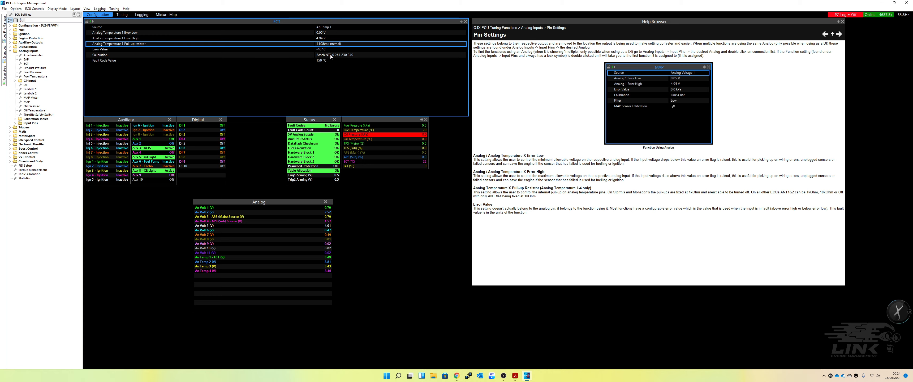
{"action": "double_click", "coordinate": [330, 55]}
{"action": "scroll", "coordinate": [458, 183], "scroll_direction": "down", "scroll_amount": 7}
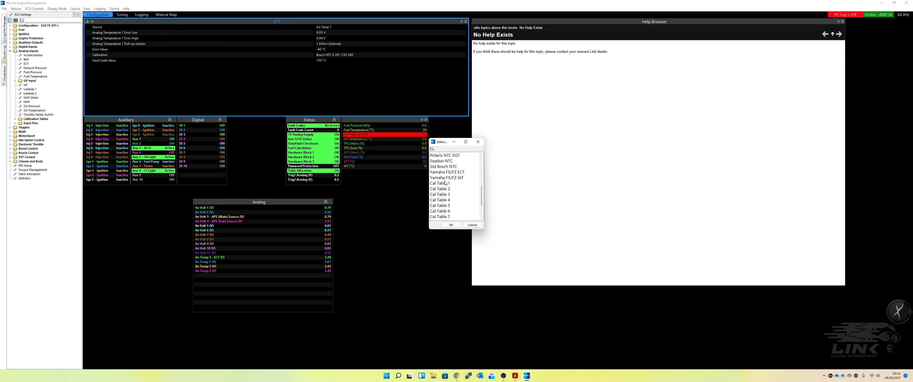
{"action": "scroll", "coordinate": [448, 193], "scroll_direction": "down", "scroll_amount": 2}
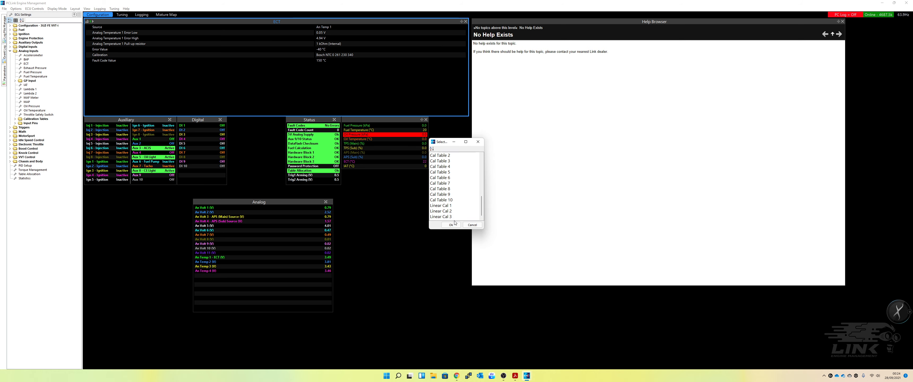
{"action": "left_click", "coordinate": [472, 225]}
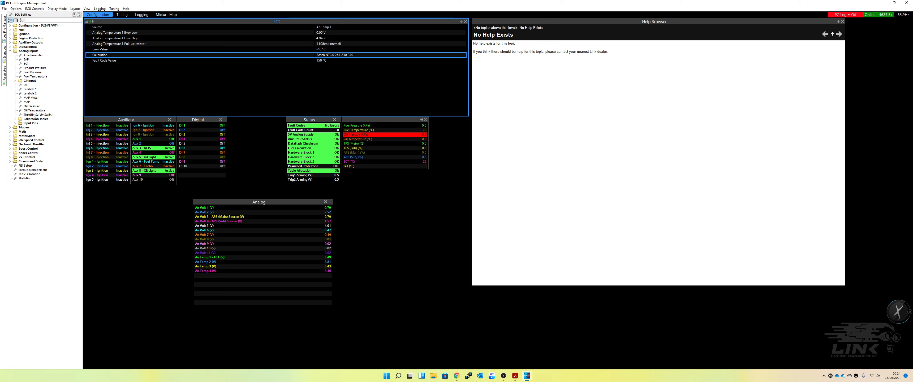
- Examine the Linear Cal 1 settings under Calibration Tables without editing them, and return to the ECT settings
{"action": "left_click", "coordinate": [15, 119]}
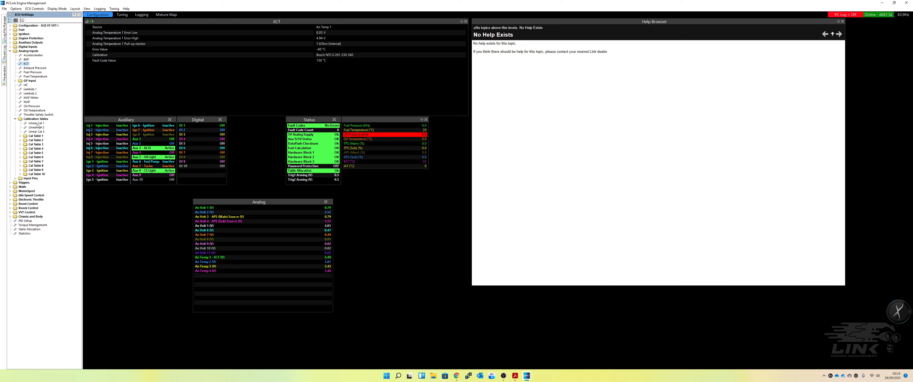
{"action": "left_click", "coordinate": [38, 124]}
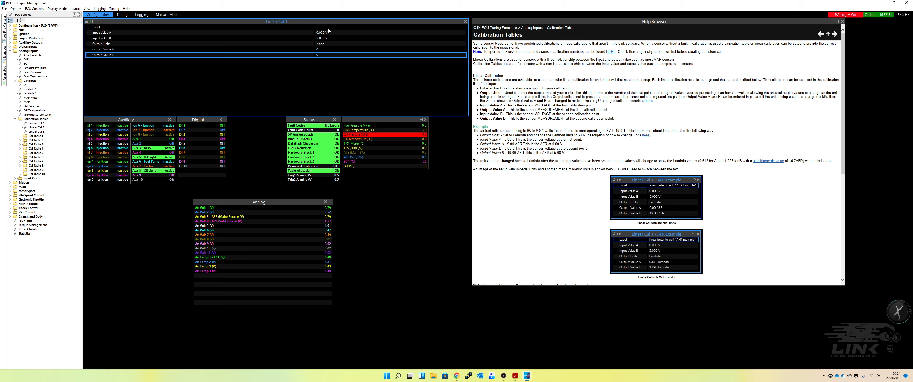
{"action": "left_click", "coordinate": [15, 119]}
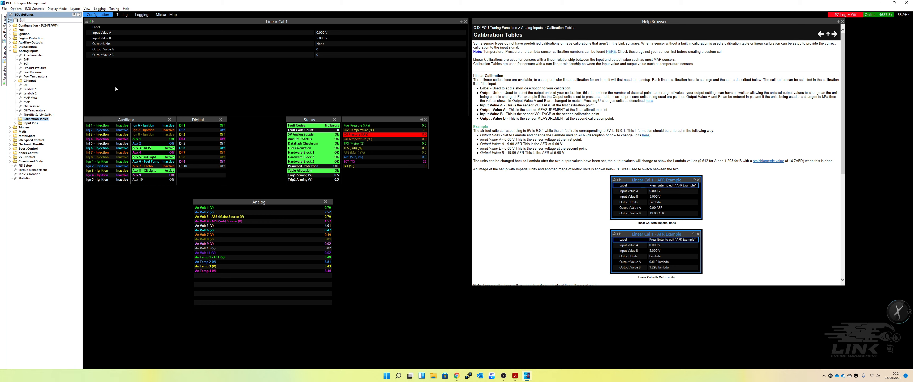
{"action": "left_click", "coordinate": [26, 64]}
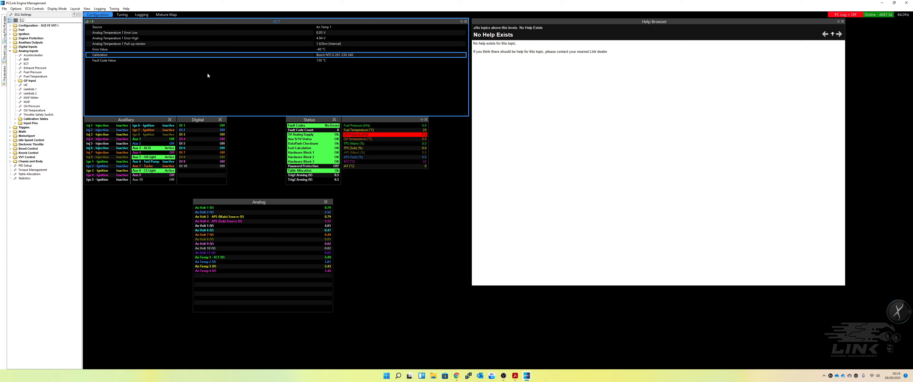
- Check the temperature pin assignments in Welcome Pack.pdf, and in PCLink assign An Temp 2 as the IAT source and store it to the ECU
{"action": "left_click", "coordinate": [515, 375]}
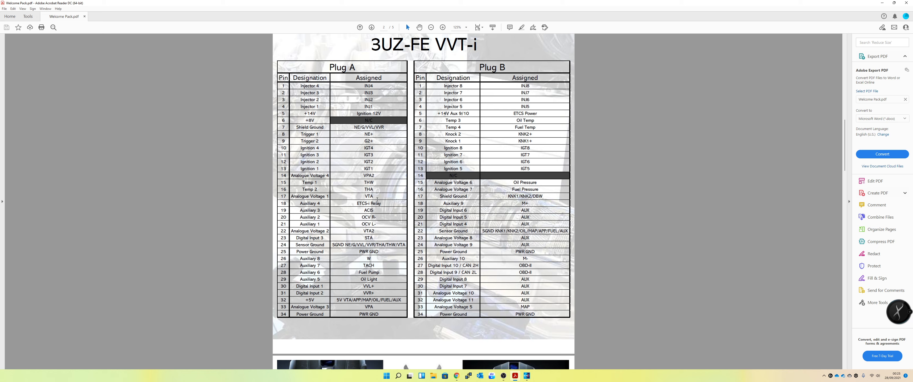
{"action": "mouse_move", "coordinate": [526, 376]}
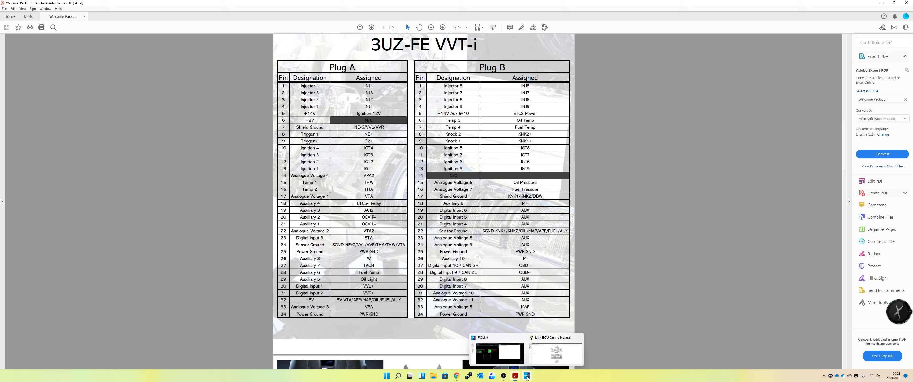
{"action": "left_click", "coordinate": [500, 350]}
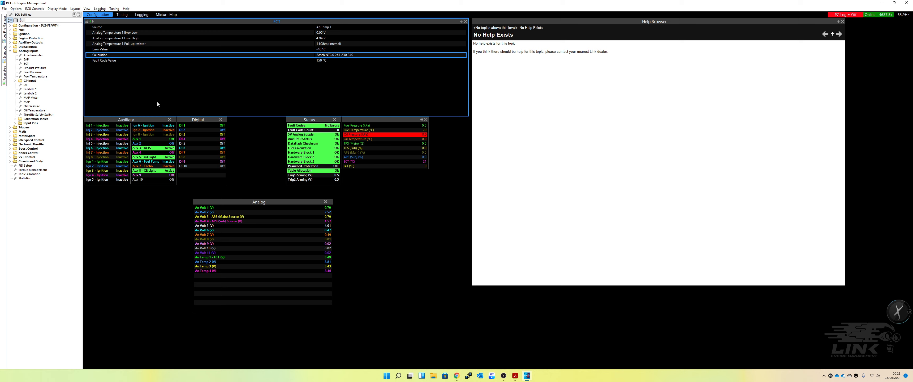
{"action": "left_click", "coordinate": [26, 85]}
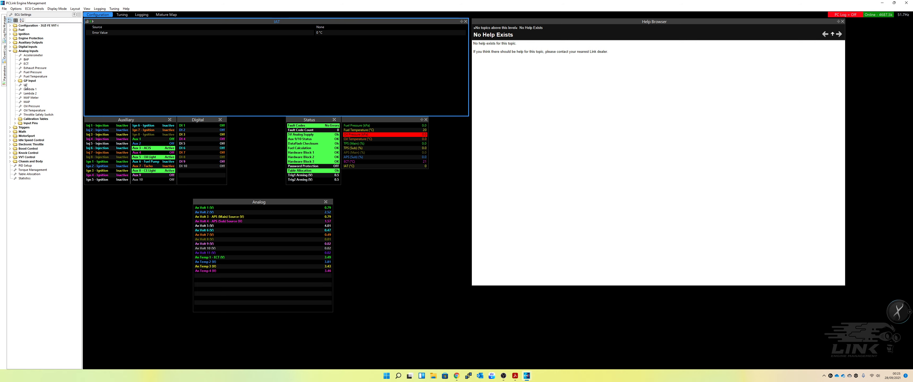
{"action": "double_click", "coordinate": [323, 27]}
{"action": "scroll", "coordinate": [451, 200], "scroll_direction": "down", "scroll_amount": 2}
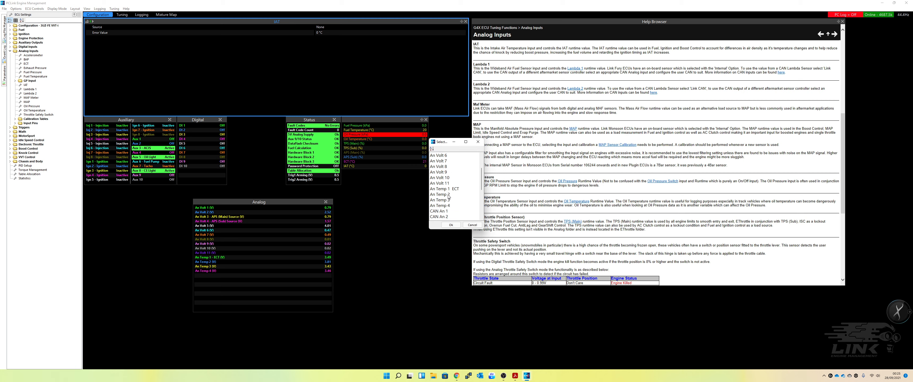
{"action": "double_click", "coordinate": [447, 195]}
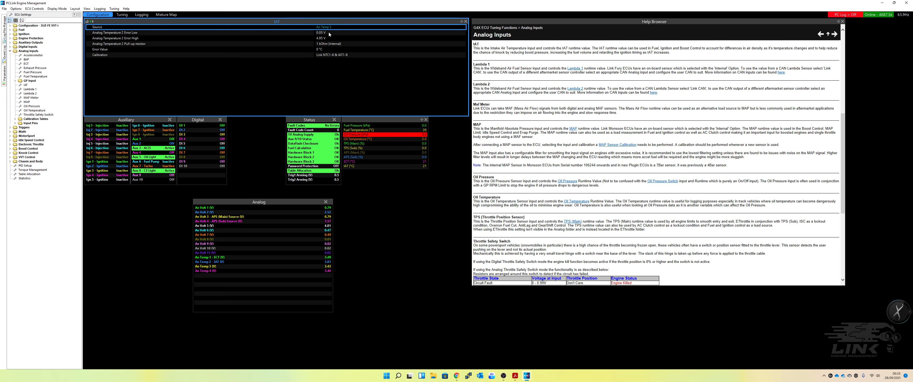
{"action": "key", "text": "F4"}
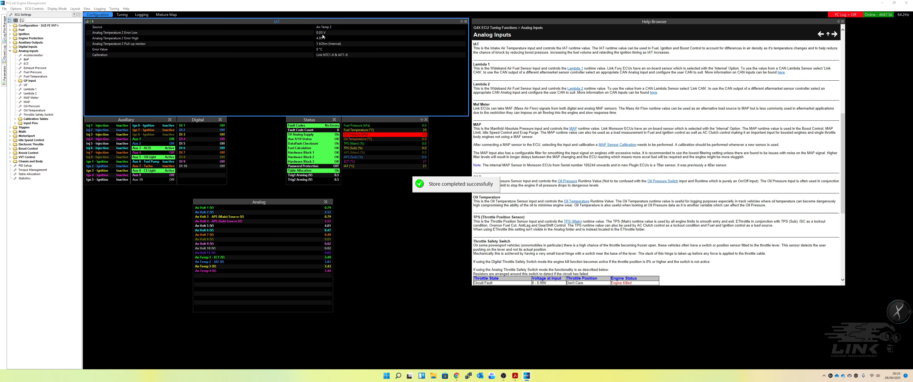
- Set the IAT sensor's Analog Temperature 2 Error High to 4.94 V and store it to the ECU
{"action": "left_click", "coordinate": [322, 38]}
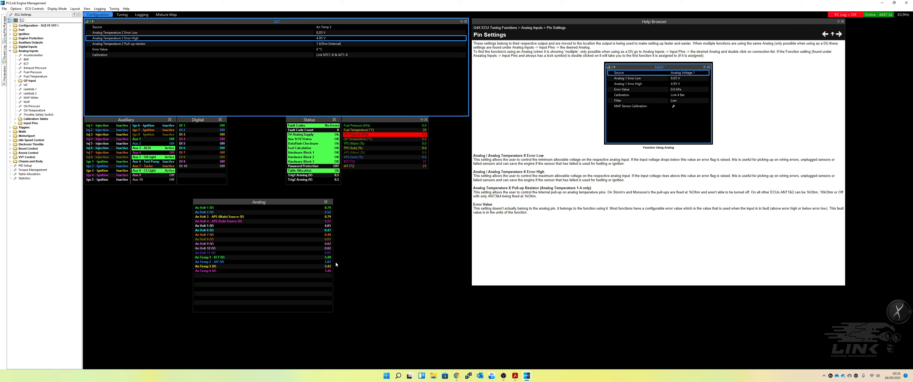
{"action": "double_click", "coordinate": [328, 39]}
{"action": "type", "text": "4.94"}
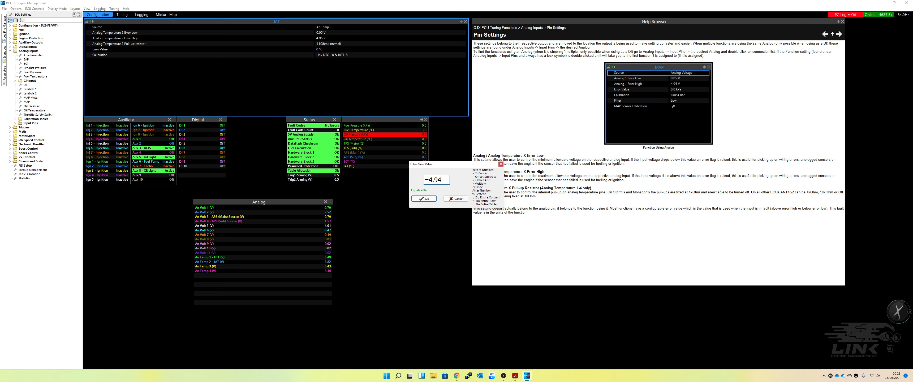
{"action": "key", "text": "Return"}
{"action": "key", "text": "ctrl+s"}
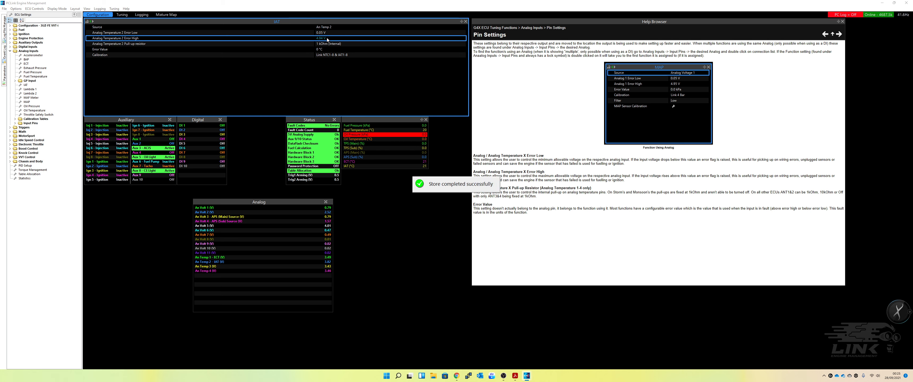
- Keep the Link NTC1-8 & IAT1-8 calibration for IAT, set its Error Value to -40 °C, and store the settings to the ECU
{"action": "left_click", "coordinate": [324, 45]}
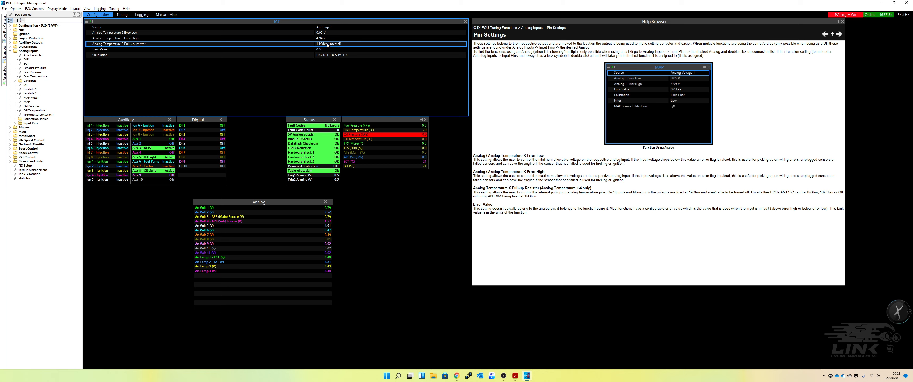
{"action": "double_click", "coordinate": [336, 56]}
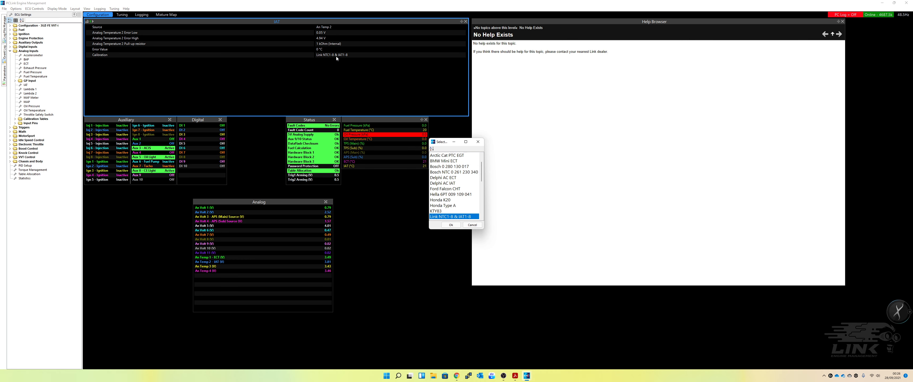
{"action": "double_click", "coordinate": [460, 217]}
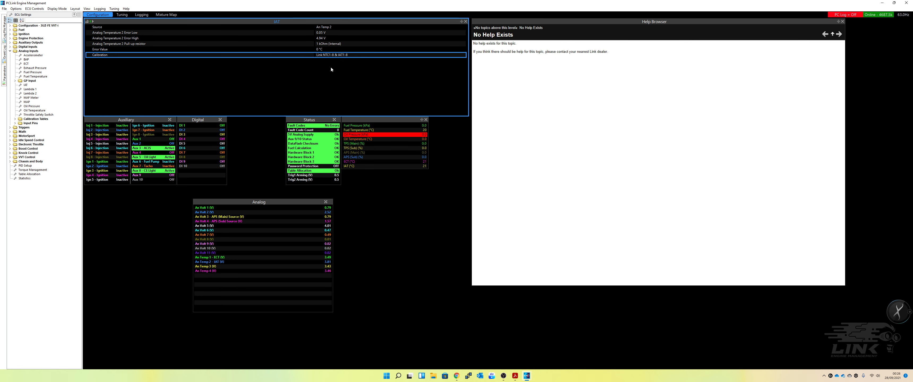
{"action": "left_click", "coordinate": [321, 50]}
{"action": "double_click", "coordinate": [322, 51]}
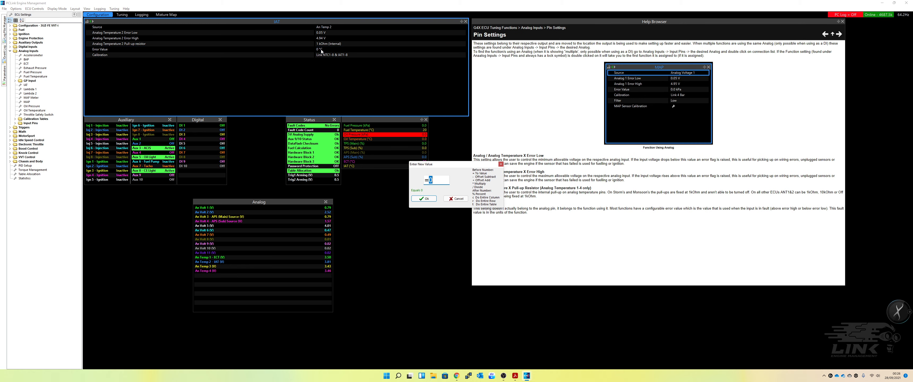
{"action": "type", "text": "-40"}
{"action": "key", "text": "Return"}
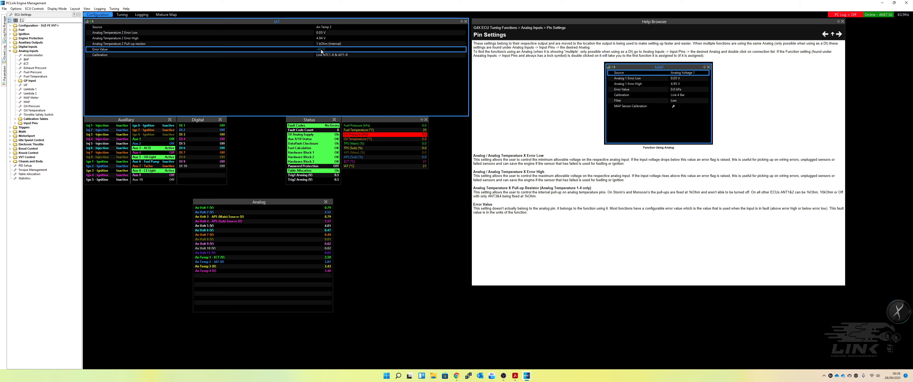
{"action": "key", "text": "F4"}
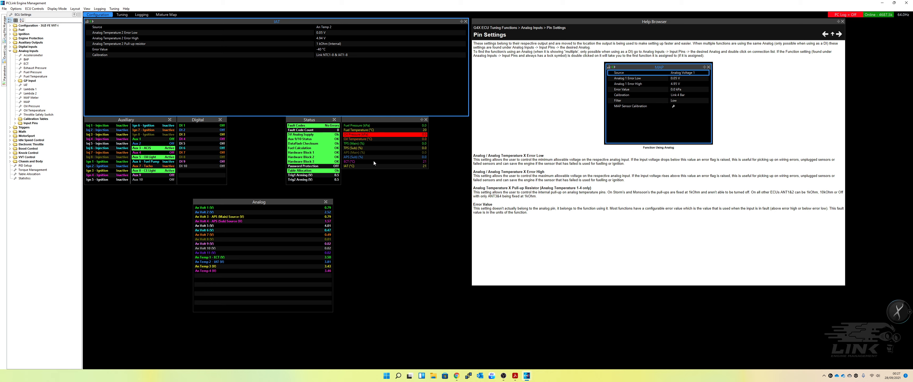
- Consult the pinout in Welcome Pack.pdf, and in PCLink set the E-Throttle 1 TPS (Main) Source to An Volt 1 and store it
{"action": "mouse_move", "coordinate": [514, 376]}
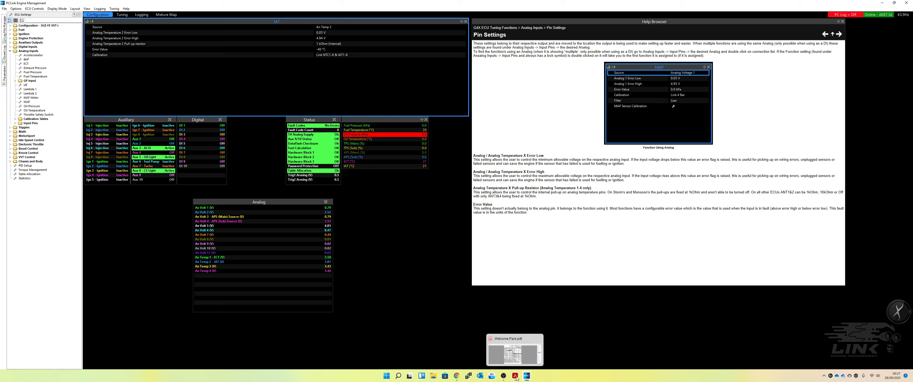
{"action": "left_click", "coordinate": [514, 349]}
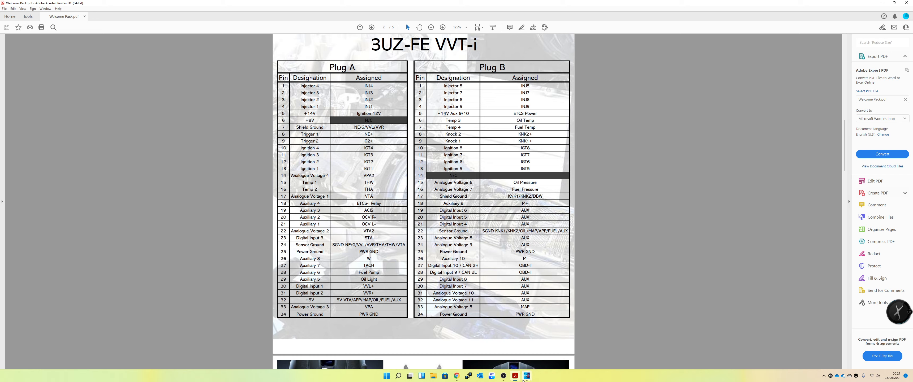
{"action": "mouse_move", "coordinate": [527, 375]}
{"action": "left_click", "coordinate": [509, 360]}
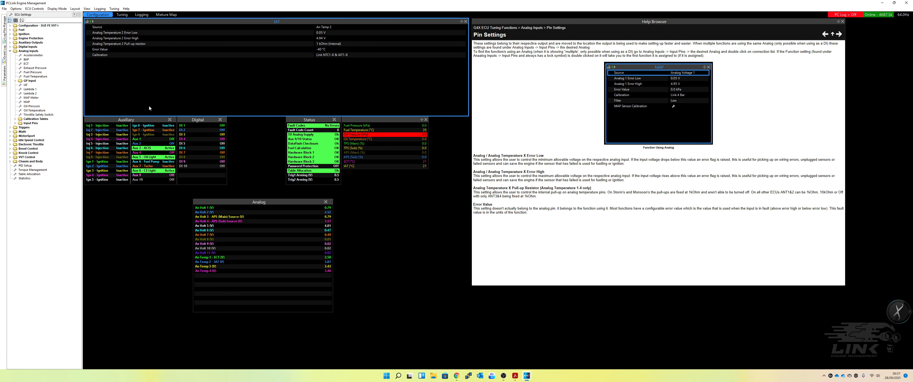
{"action": "left_click", "coordinate": [9, 145]}
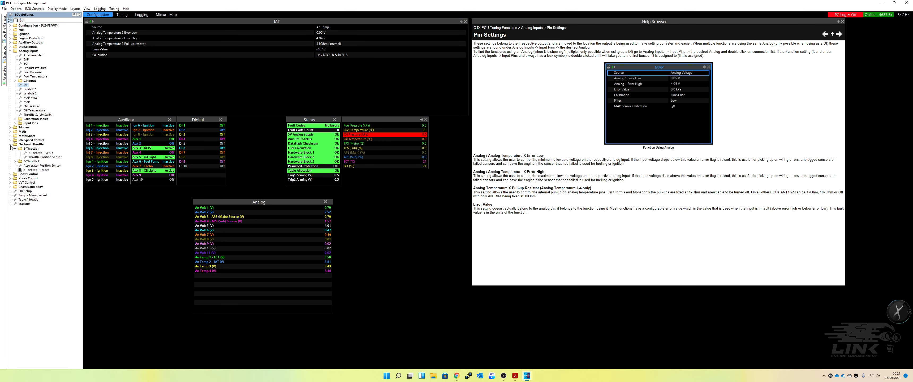
{"action": "left_click", "coordinate": [38, 157]}
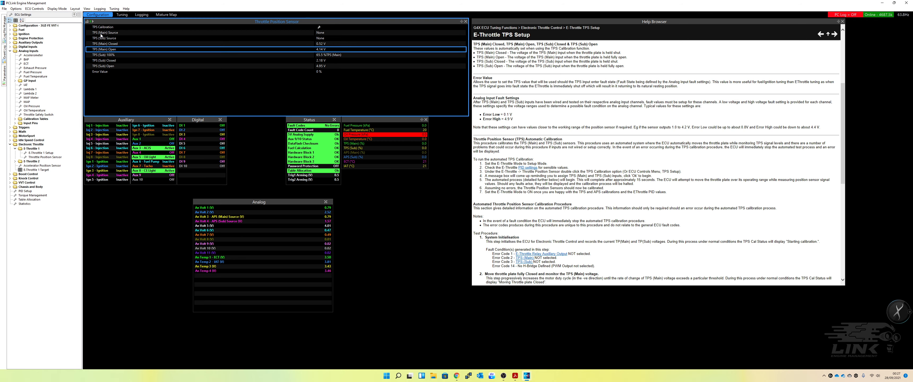
{"action": "double_click", "coordinate": [323, 37]}
{"action": "left_click", "coordinate": [447, 161]}
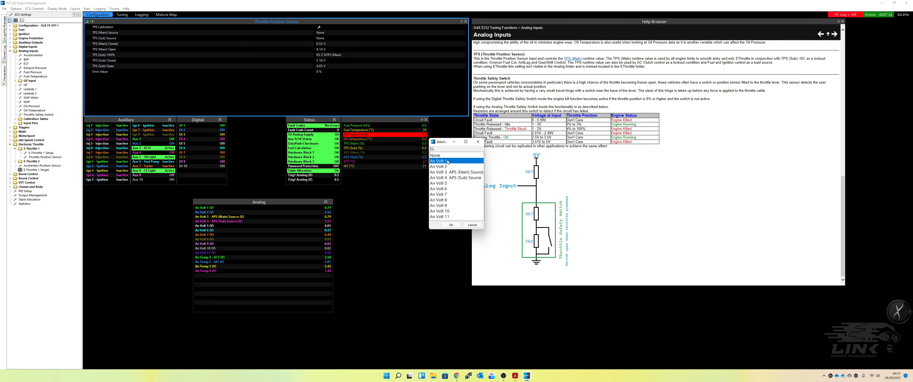
{"action": "double_click", "coordinate": [447, 161]}
{"action": "key", "text": "F4"}
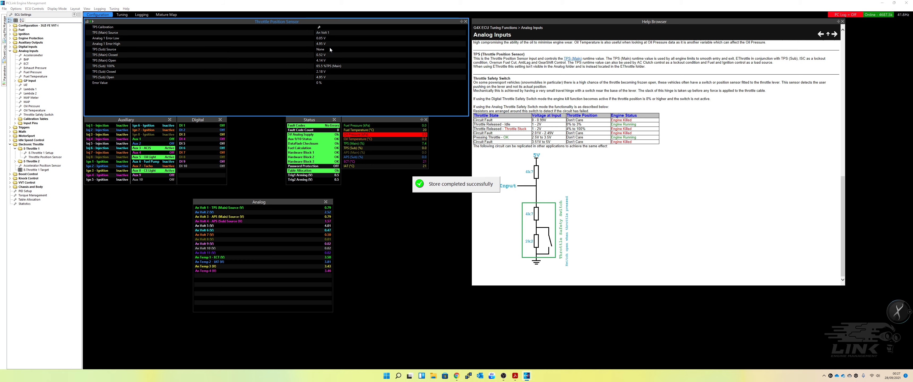
- Set the TPS (Sub) Source to An Volt 2 and store it to the ECU
{"action": "double_click", "coordinate": [329, 50]}
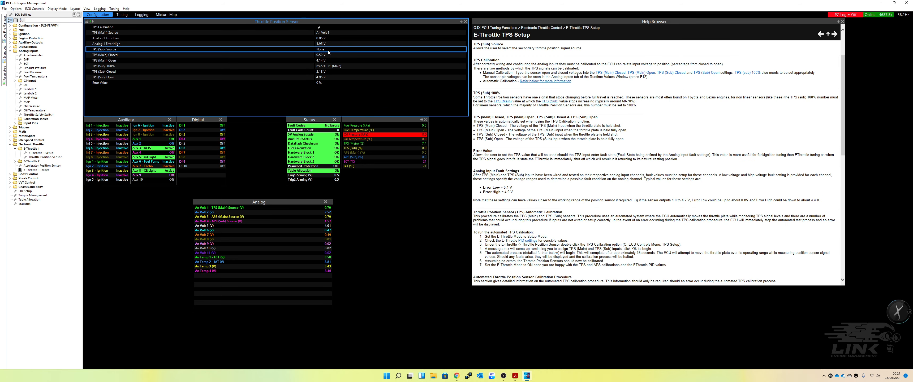
{"action": "left_click", "coordinate": [452, 167]}
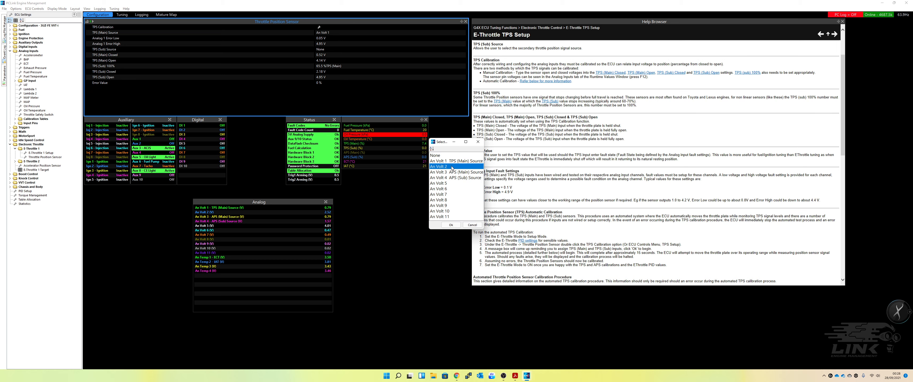
{"action": "left_click", "coordinate": [450, 225]}
{"action": "key", "text": "F4"}
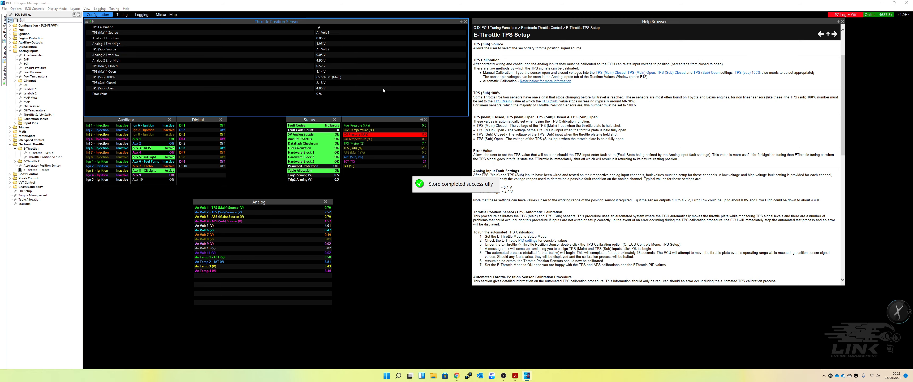
- Review the Error Low and Error High settings of Analog 1 and Analog 2 for the throttle position sensor
{"action": "left_click", "coordinate": [325, 43]}
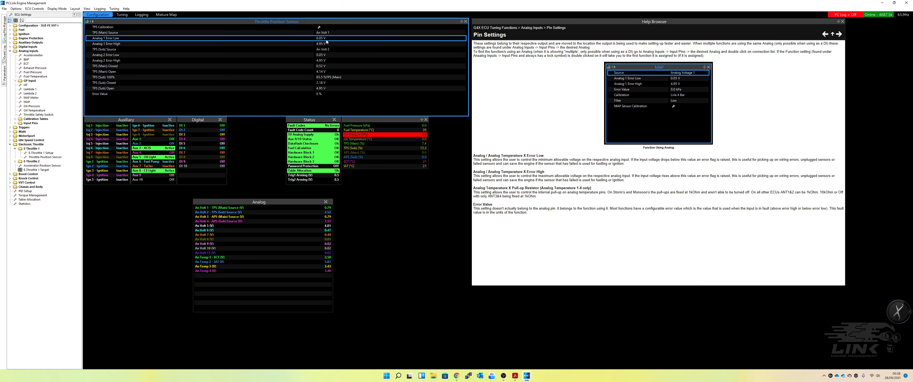
{"action": "left_click", "coordinate": [325, 39]}
{"action": "left_click", "coordinate": [327, 44]}
{"action": "left_click", "coordinate": [327, 39]}
{"action": "left_click", "coordinate": [327, 44]}
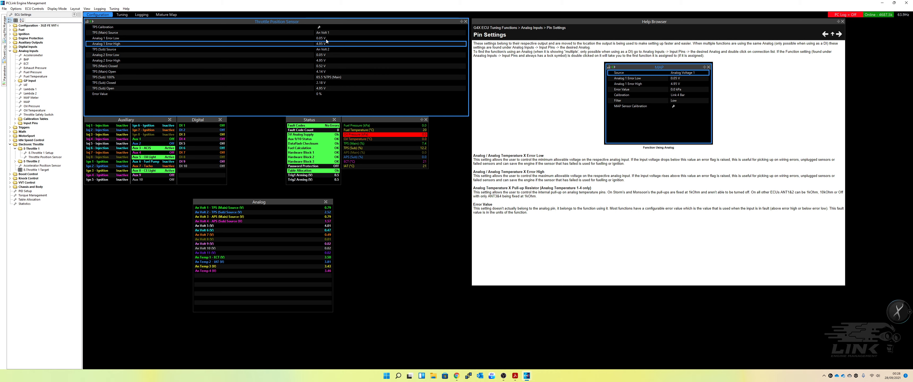
{"action": "left_click", "coordinate": [326, 39]}
{"action": "left_click", "coordinate": [326, 44]}
{"action": "left_click", "coordinate": [327, 39]}
{"action": "left_click", "coordinate": [327, 44]}
{"action": "left_click", "coordinate": [327, 50]}
{"action": "left_click", "coordinate": [327, 55]}
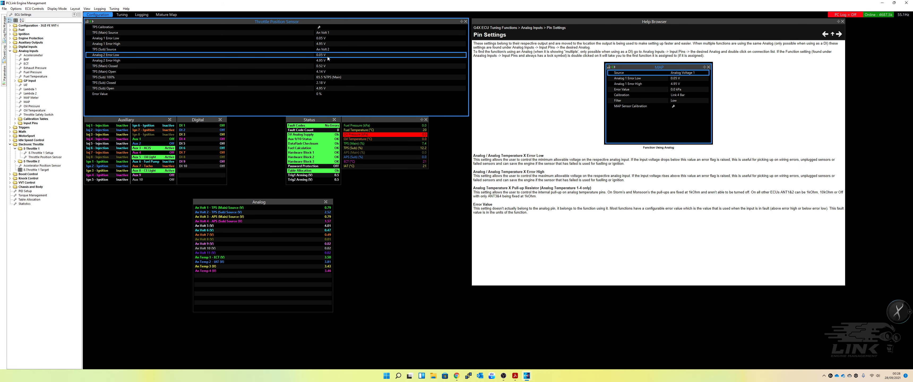
{"action": "left_click", "coordinate": [327, 60]}
{"action": "left_click", "coordinate": [326, 55]}
{"action": "left_click", "coordinate": [326, 60]}
{"action": "left_click", "coordinate": [326, 55]}
{"action": "left_click", "coordinate": [326, 60]}
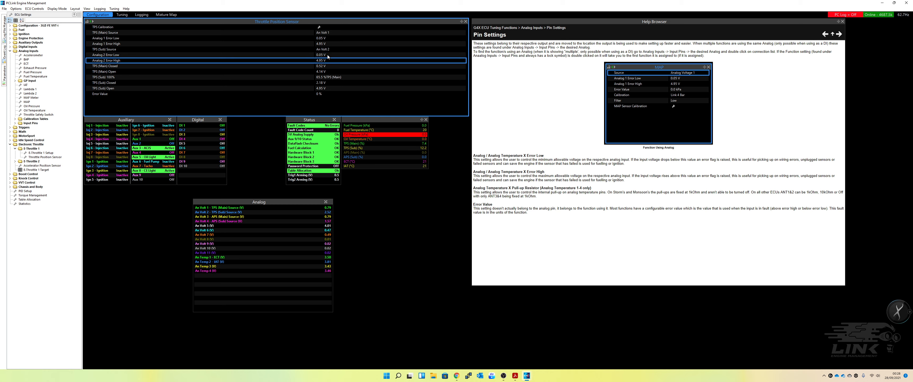
{"action": "left_click", "coordinate": [326, 55]}
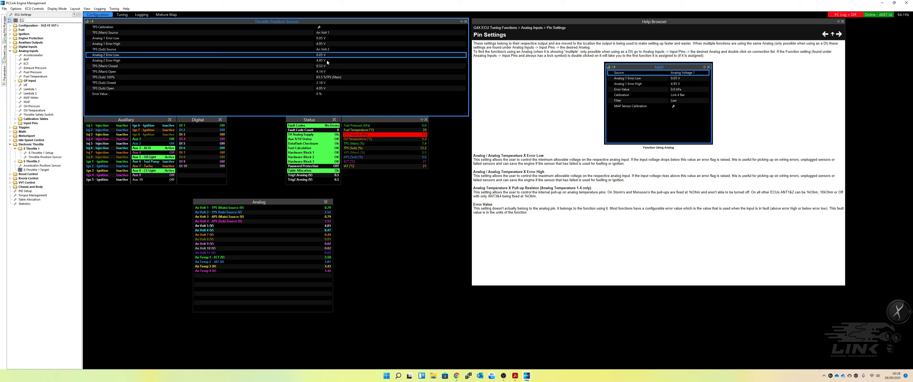
{"action": "left_click", "coordinate": [327, 61]}
{"action": "left_click", "coordinate": [327, 56]}
{"action": "left_click", "coordinate": [329, 44]}
{"action": "left_click", "coordinate": [329, 39]}
{"action": "left_click", "coordinate": [328, 45]}
{"action": "left_click", "coordinate": [327, 55]}
- Review the closed and open voltage settings of TPS (Main) and TPS (Sub), together with TPS (Sub) 100%
{"action": "left_click", "coordinate": [327, 65]}
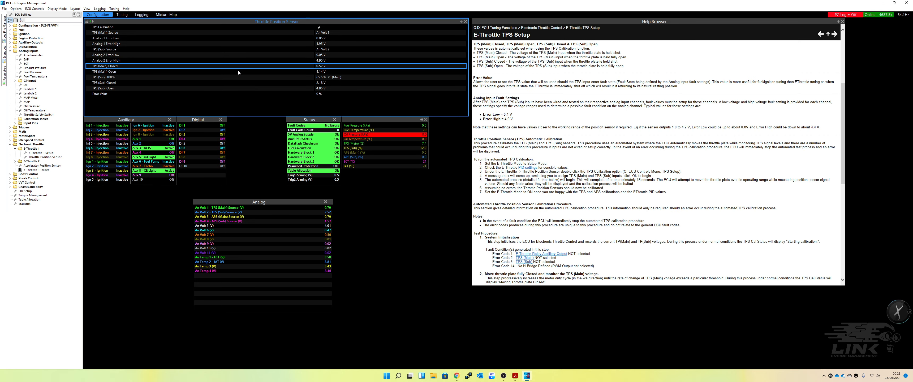
{"action": "key", "text": "Down"}
{"action": "key", "text": "Down"}
{"action": "key", "text": "Down"}
{"action": "key", "text": "Down"}
{"action": "key", "text": "Down"}
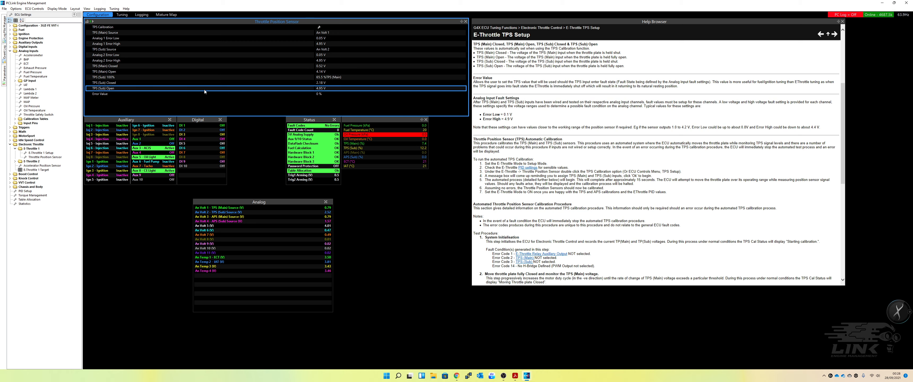
{"action": "left_click", "coordinate": [208, 70]}
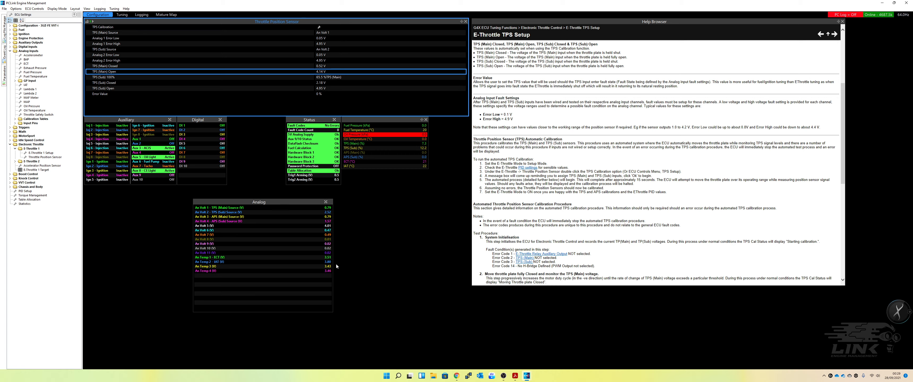
- Consult the pinout in Welcome Pack.pdf, and in PCLink set the Start Position digital input's Source to DI 3
{"action": "left_click", "coordinate": [514, 376]}
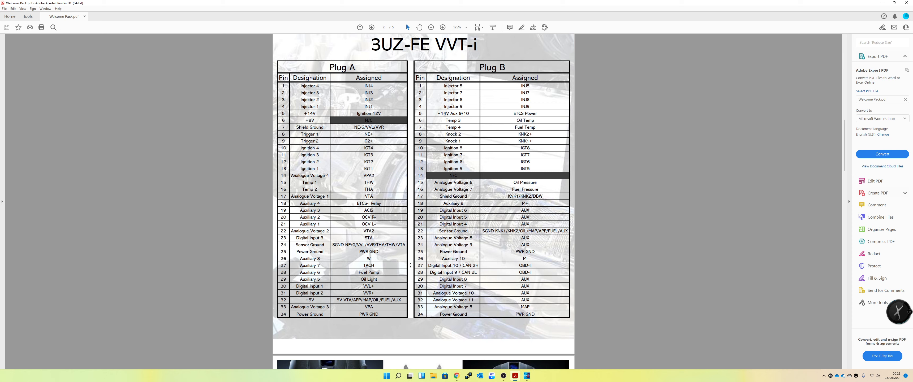
{"action": "left_click", "coordinate": [527, 375]}
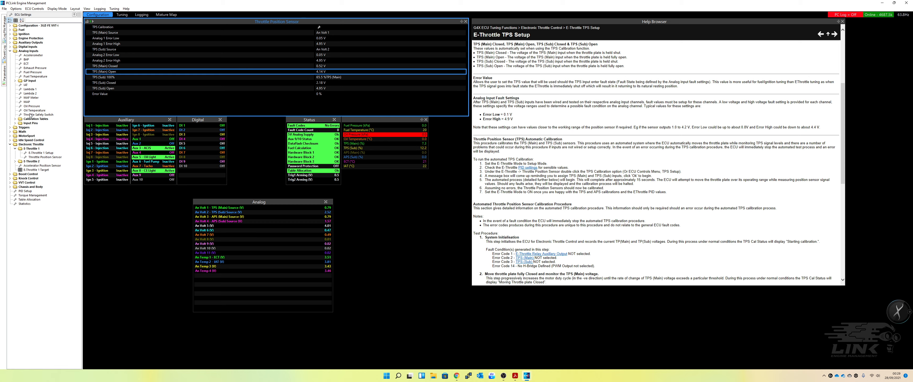
{"action": "left_click", "coordinate": [10, 51]}
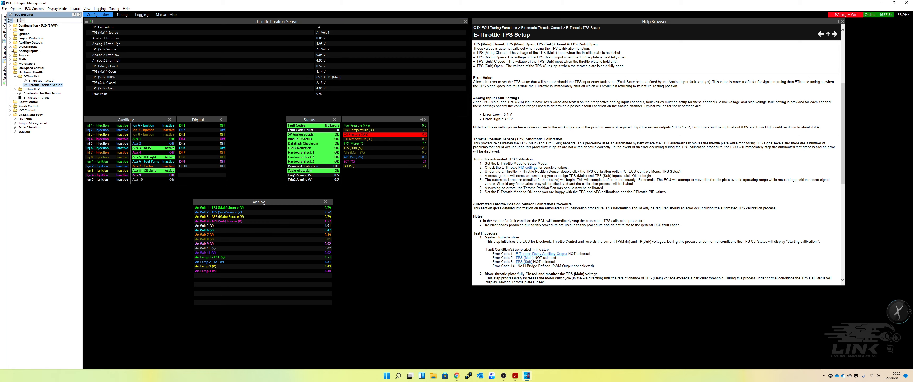
{"action": "left_click", "coordinate": [10, 47]}
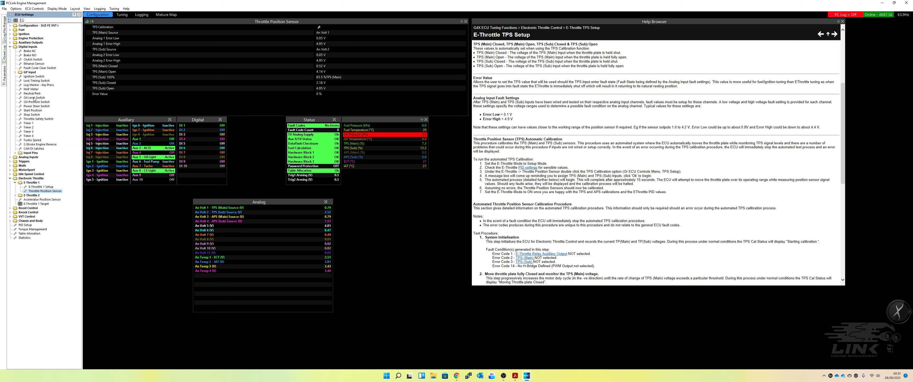
{"action": "left_click", "coordinate": [31, 111]}
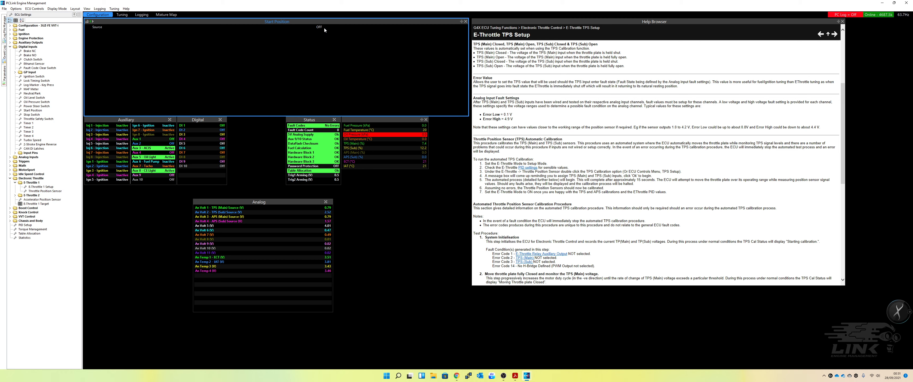
{"action": "double_click", "coordinate": [325, 27]}
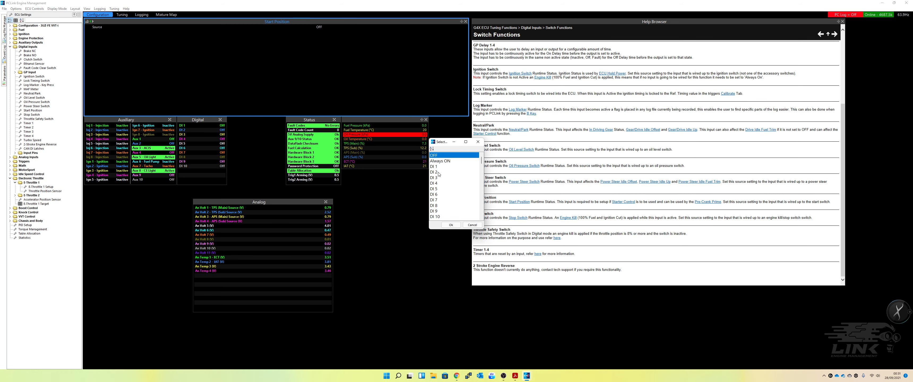
{"action": "left_click", "coordinate": [515, 376]}
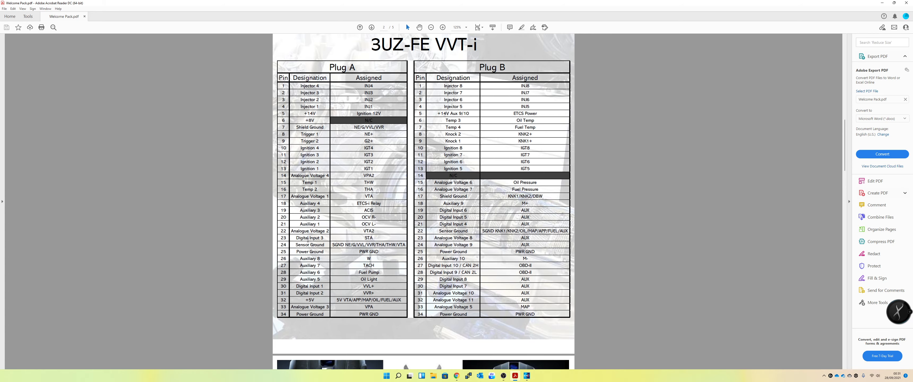
{"action": "left_click", "coordinate": [504, 349]}
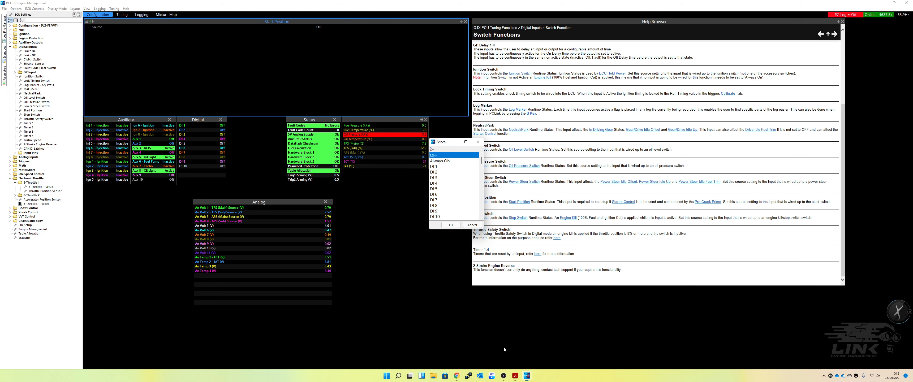
{"action": "double_click", "coordinate": [435, 177]}
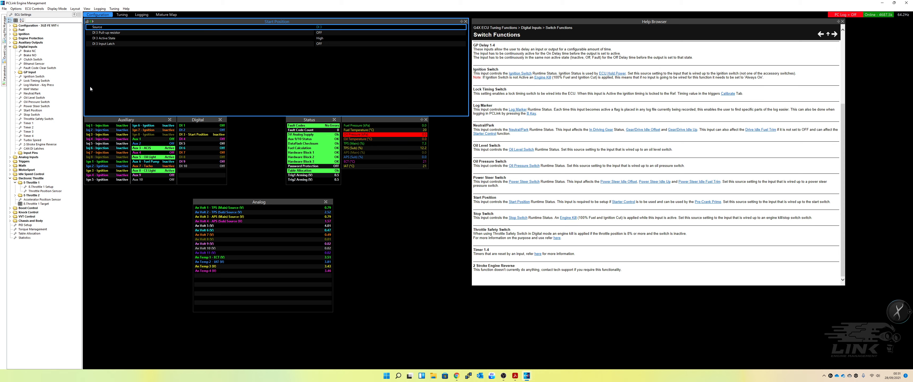
- Keep the Start Position input's DI 3 Pull-up resistor OFF, Active State High and Input Latch OFF
{"action": "double_click", "coordinate": [323, 33]}
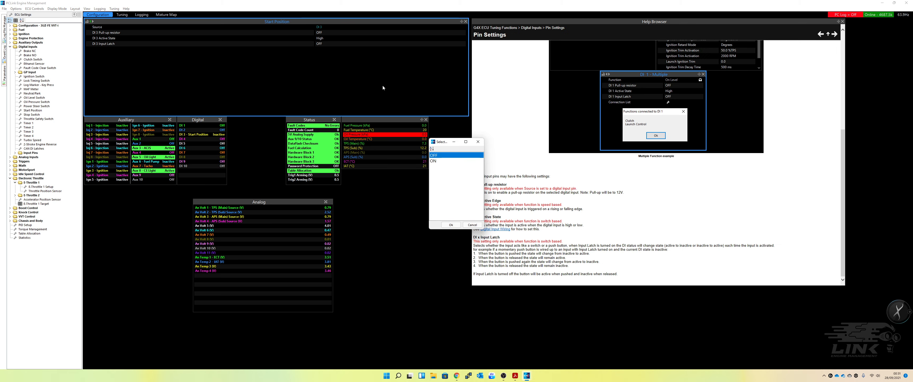
{"action": "left_click", "coordinate": [472, 225]}
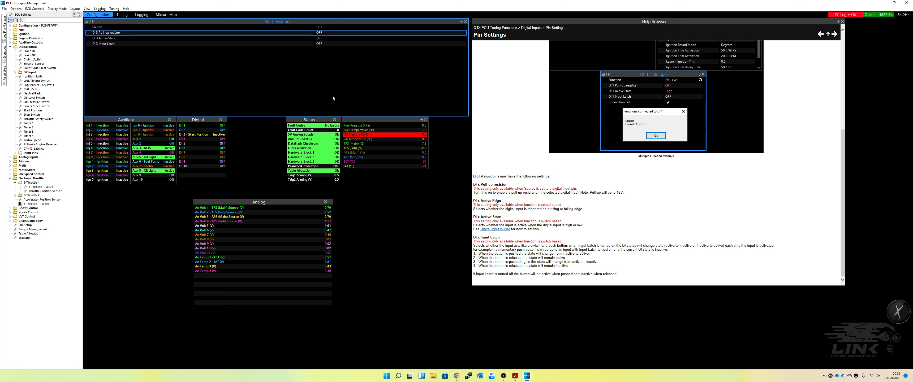
{"action": "left_click", "coordinate": [191, 38]}
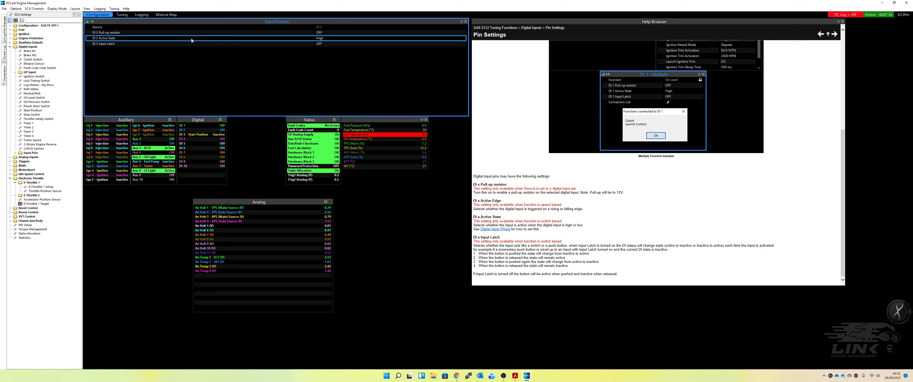
{"action": "double_click", "coordinate": [322, 39]}
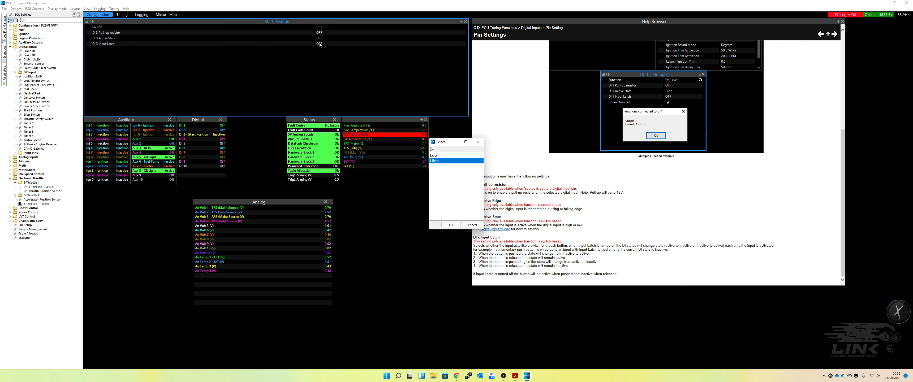
{"action": "double_click", "coordinate": [438, 161]}
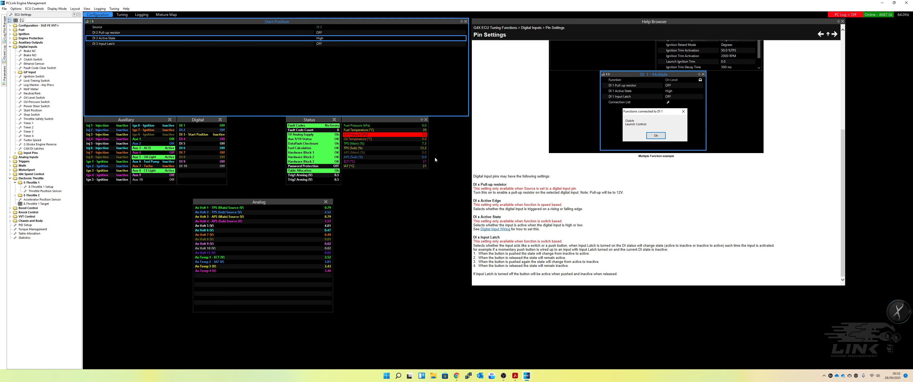
{"action": "double_click", "coordinate": [319, 44]}
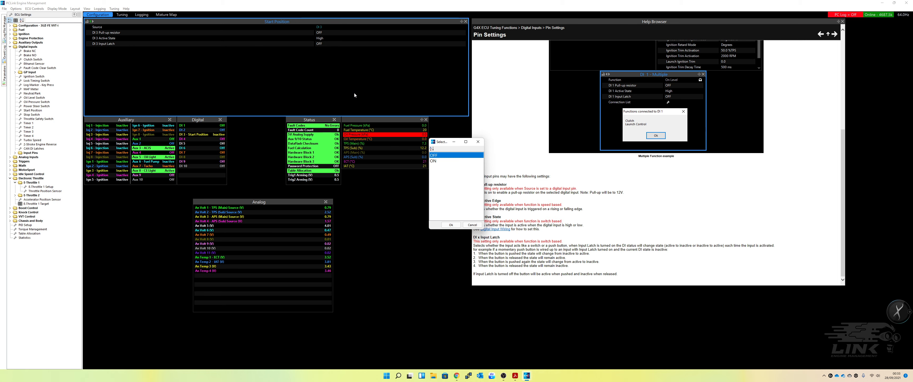
{"action": "double_click", "coordinate": [440, 156]}
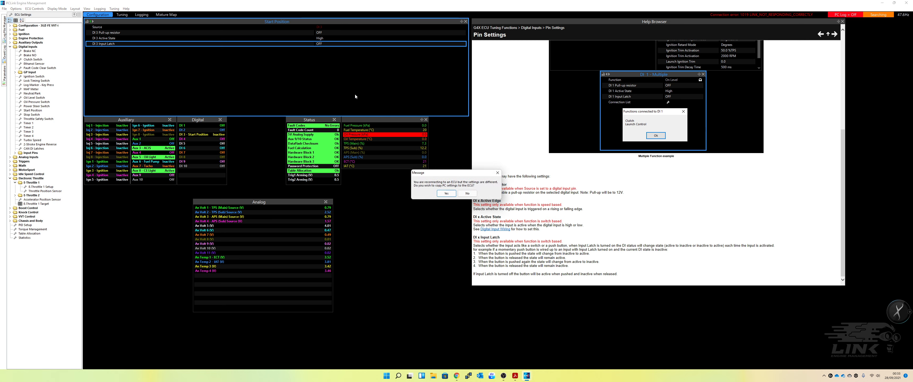
- Copy the PC settings to the reconnecting ECU, and restart PCLink G4X, acknowledging the E-Throttle set-up mode warning
{"action": "left_click", "coordinate": [447, 193]}
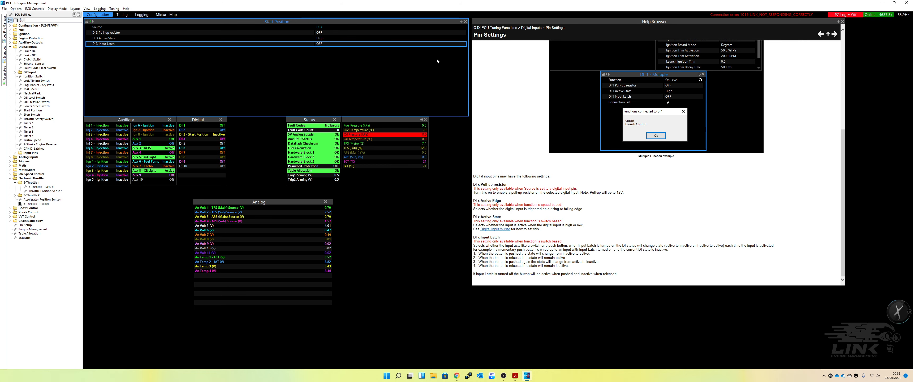
{"action": "left_click", "coordinate": [906, 3]}
{"action": "left_click", "coordinate": [456, 192]}
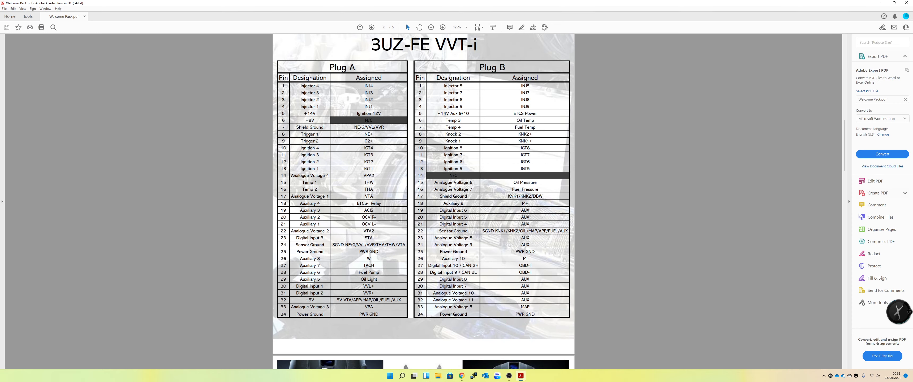
{"action": "key", "text": "super"}
{"action": "type", "text": "pcl"}
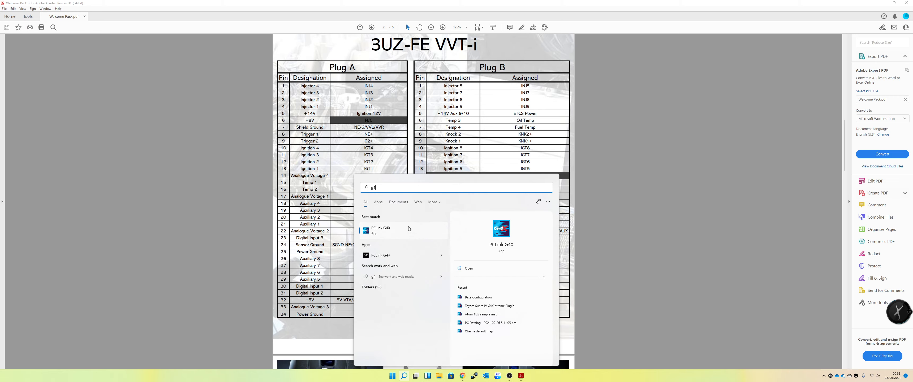
{"action": "left_click", "coordinate": [408, 228]}
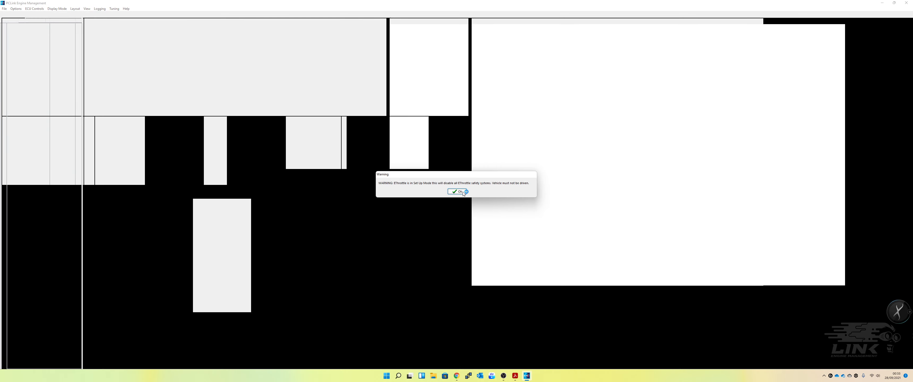
{"action": "left_click", "coordinate": [463, 193]}
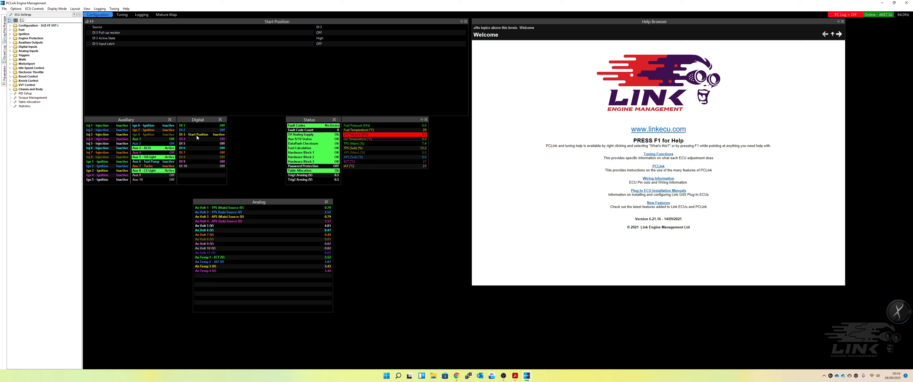
- Consult the pinout in Welcome Pack.pdf, set PCLink's VVT Cam Control Mode to Toyota 1UZFE VVT, and answer the VVT Inlet Target table reset prompt
{"action": "left_click", "coordinate": [515, 375]}
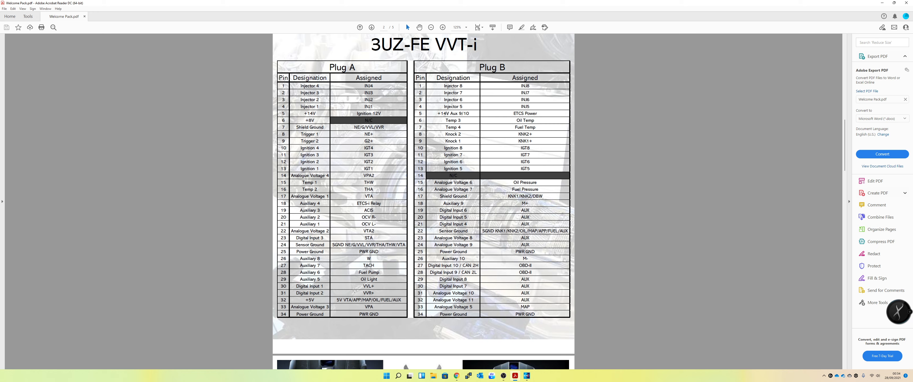
{"action": "left_click", "coordinate": [526, 376]}
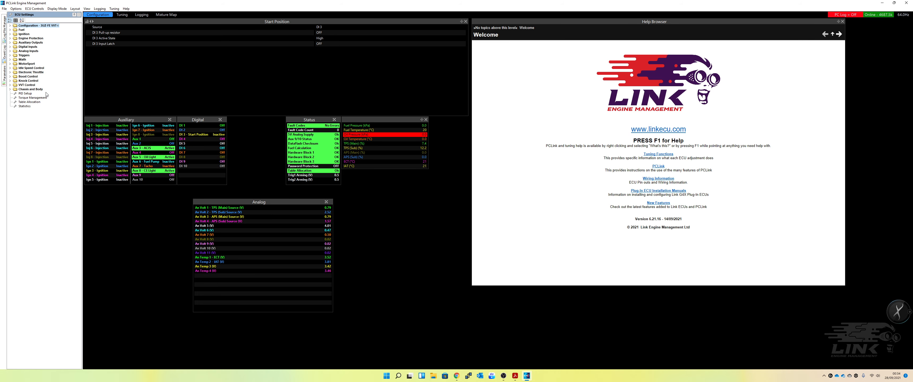
{"action": "left_click", "coordinate": [11, 85]}
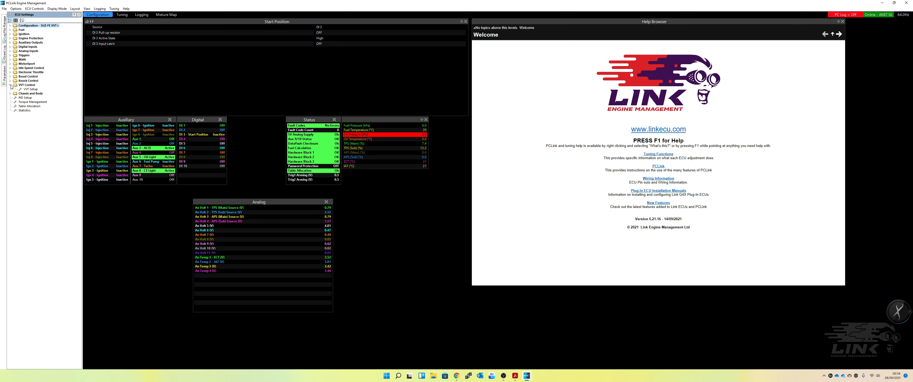
{"action": "left_click", "coordinate": [29, 89]}
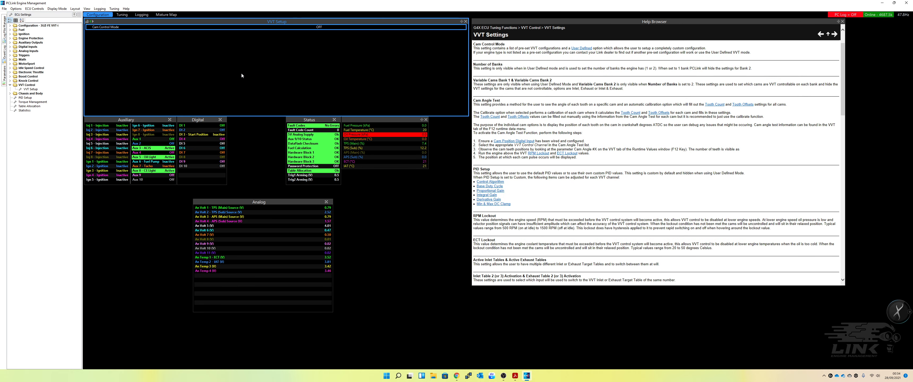
{"action": "double_click", "coordinate": [318, 29]}
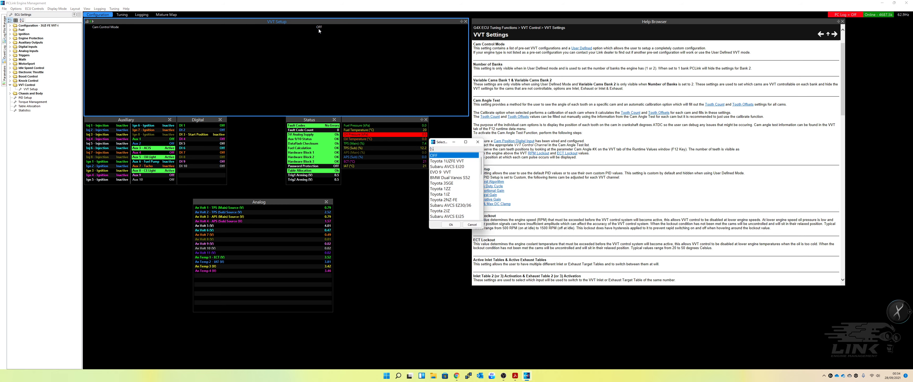
{"action": "left_click", "coordinate": [443, 162]}
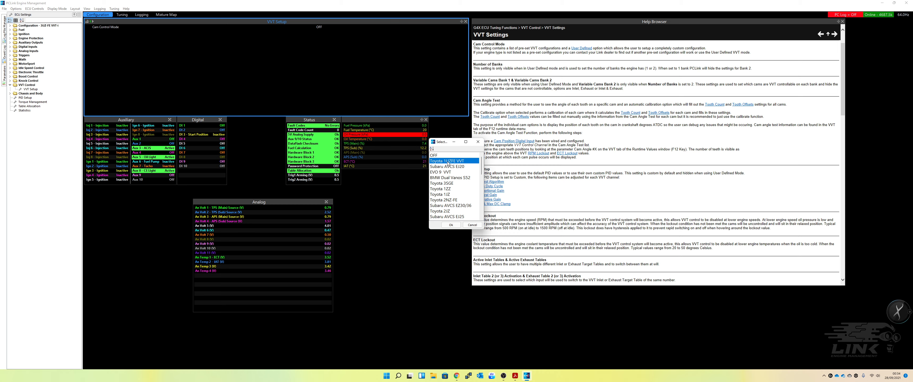
{"action": "double_click", "coordinate": [448, 161]}
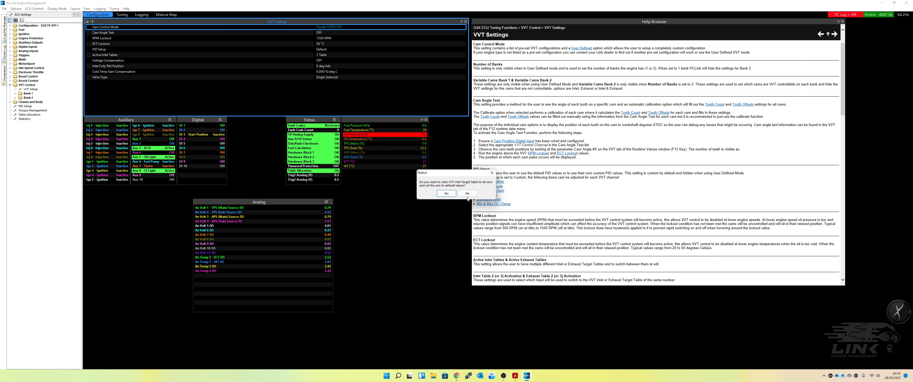
{"action": "left_click", "coordinate": [467, 193]}
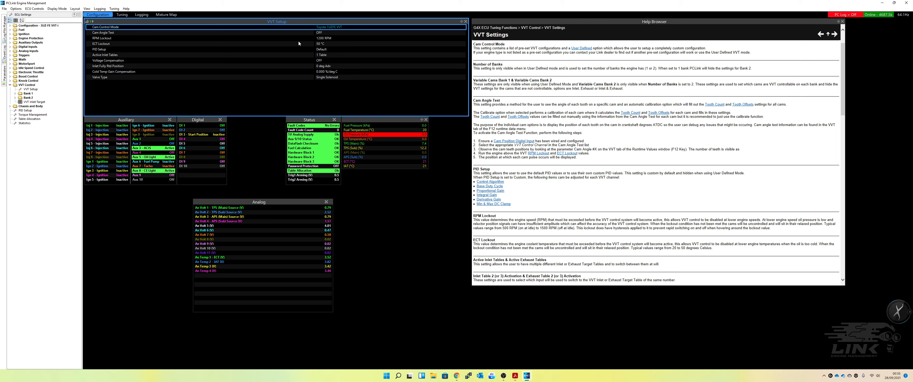
- Review the Cam Angle Test, RPM Lockout and ECT Lockout settings in VVT Setup with their help descriptions
{"action": "left_click", "coordinate": [323, 34]}
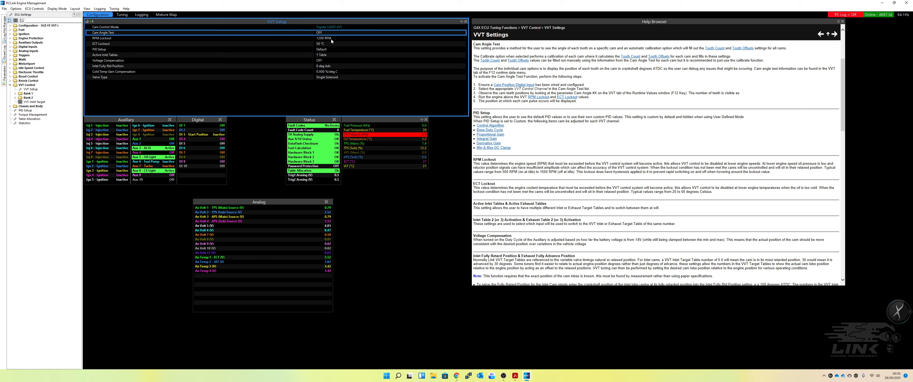
{"action": "left_click", "coordinate": [331, 40]}
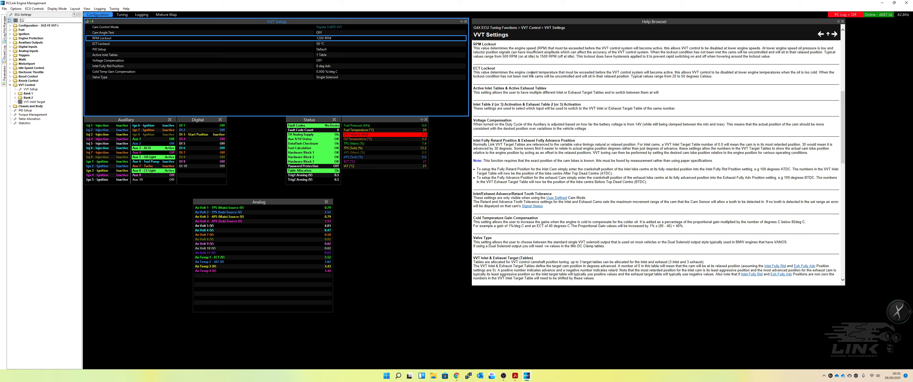
{"action": "left_click", "coordinate": [327, 43]}
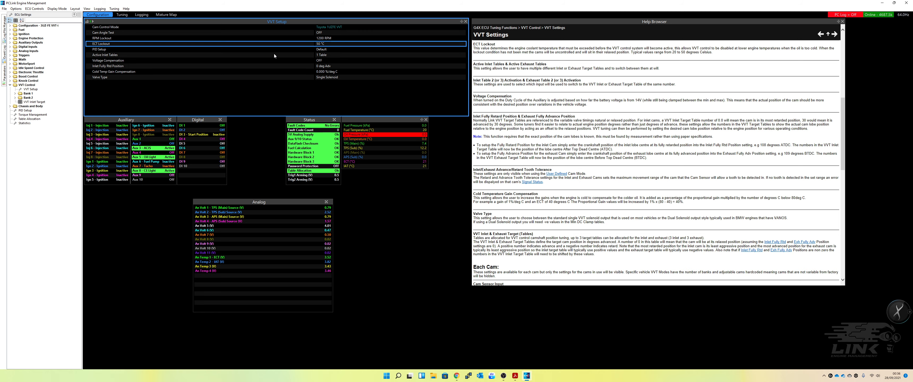
- Check the pinout in Welcome Pack.pdf, set Inlet Bank 1's CAM Sensor Input to DI 1 in PCLink, and store it to the ECU
{"action": "left_click", "coordinate": [15, 94]}
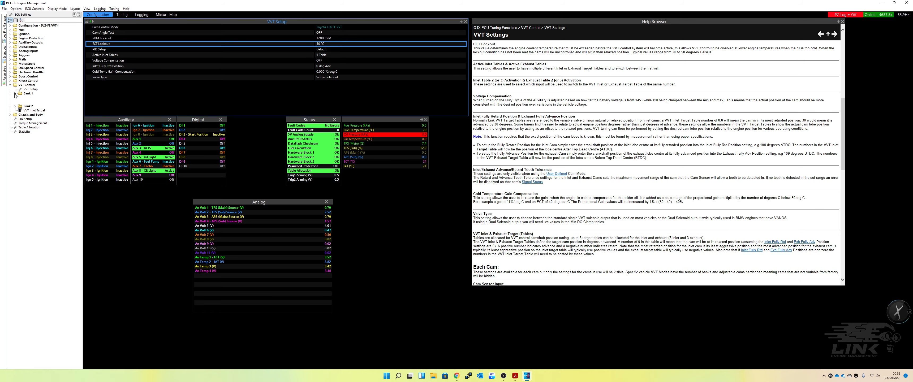
{"action": "left_click", "coordinate": [32, 97]}
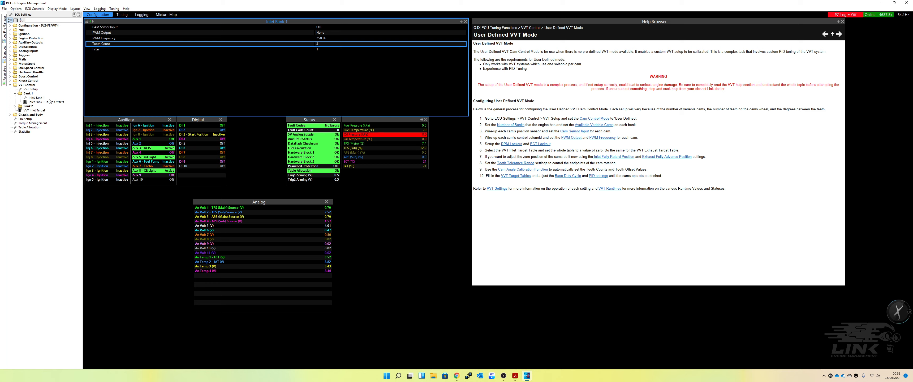
{"action": "left_click", "coordinate": [516, 376]}
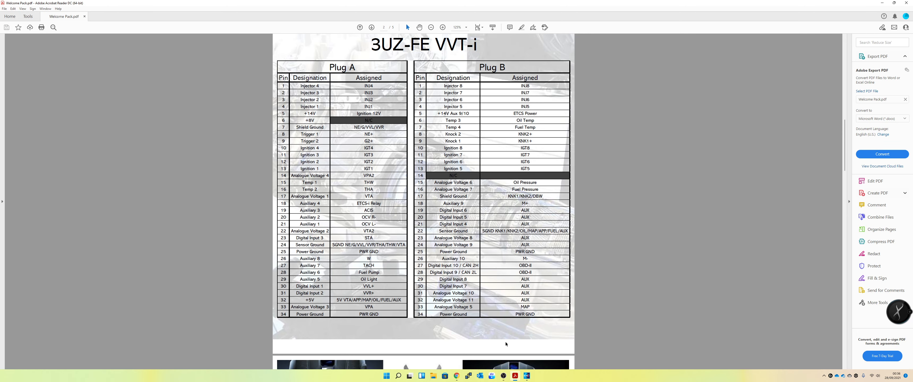
{"action": "key", "text": "alt+Tab"}
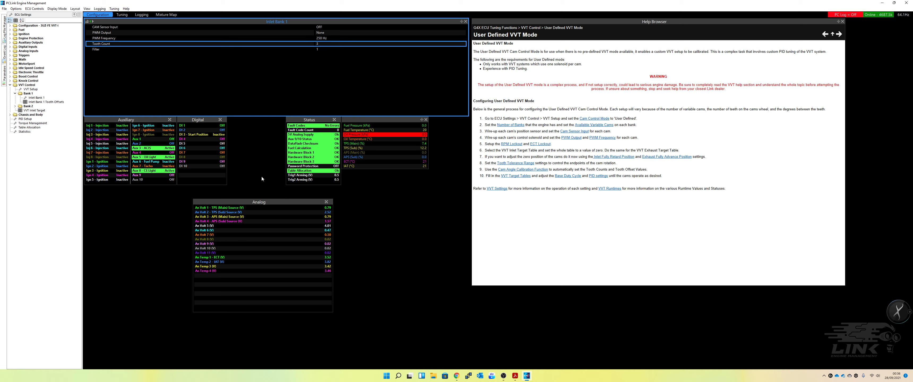
{"action": "double_click", "coordinate": [324, 28]}
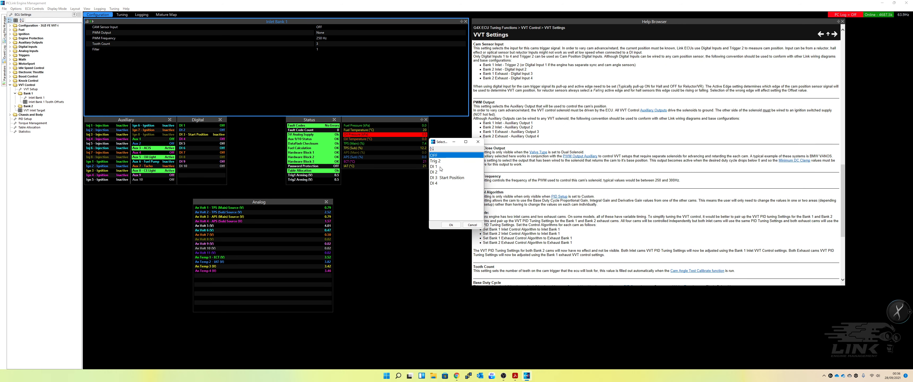
{"action": "double_click", "coordinate": [440, 166]}
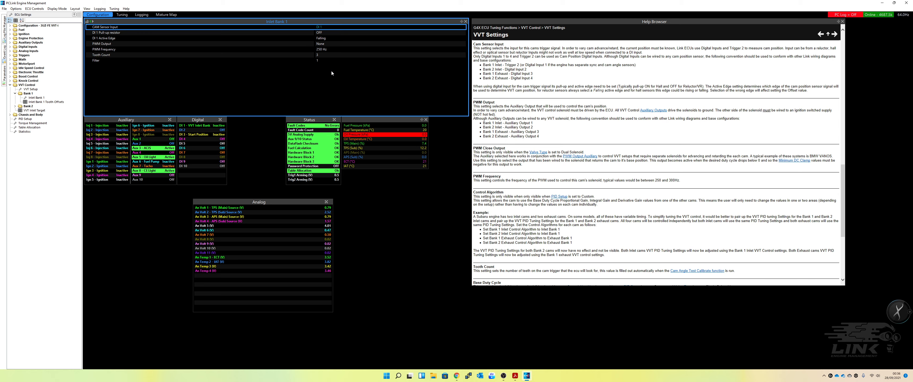
{"action": "key", "text": "F4"}
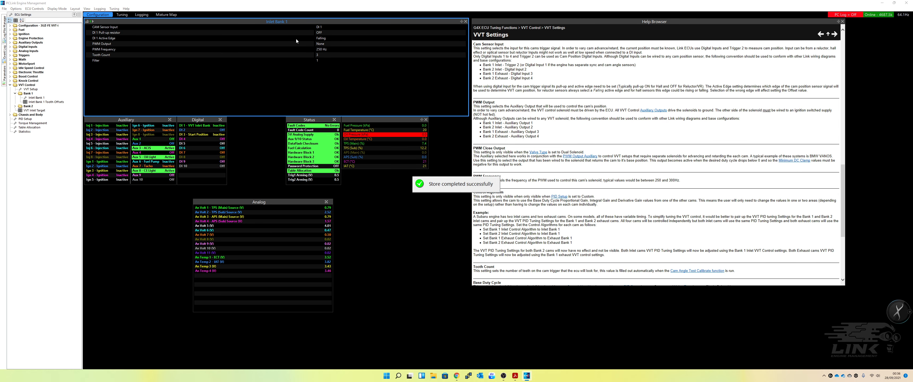
- Review Inlet Bank 1's DI 1 Pull-up resistor, DI 1 Active Edge and PWM Output settings
{"action": "left_click", "coordinate": [316, 33]}
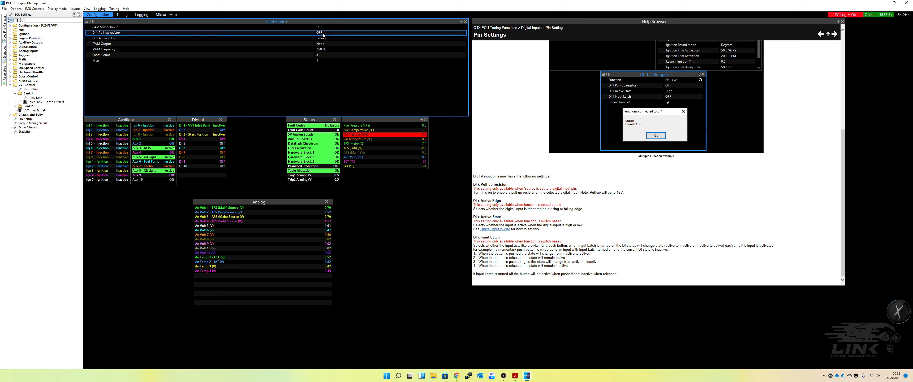
{"action": "left_click", "coordinate": [325, 39]}
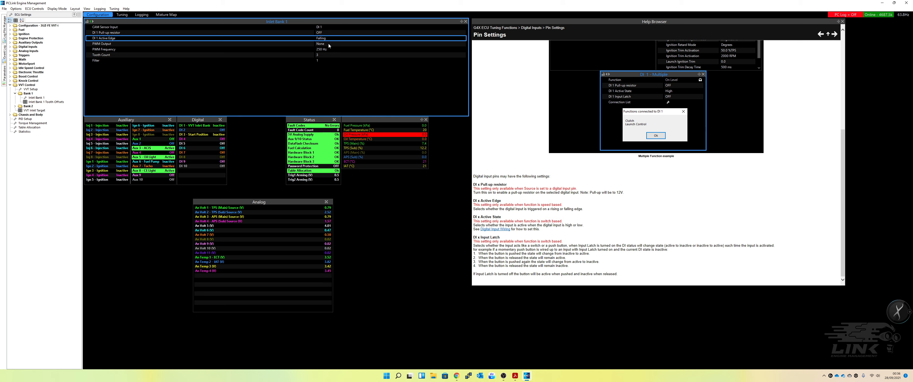
{"action": "left_click", "coordinate": [328, 43]}
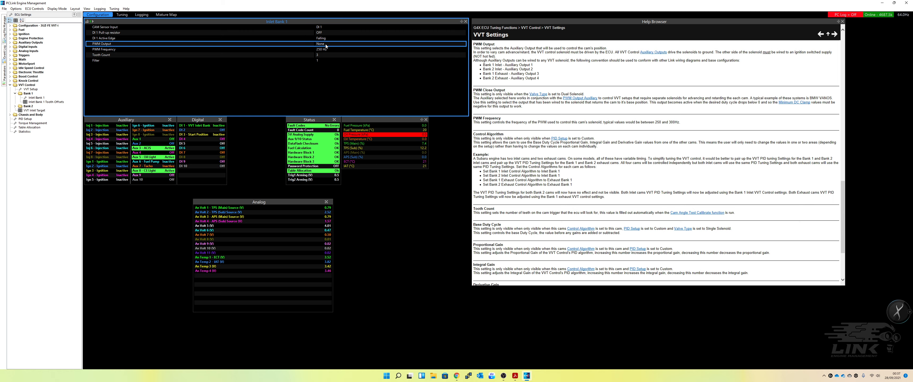
- Check the OCV pins in Welcome Pack.pdf, set Inlet Bank 1's PWM Output to Aux 1 in PCLink, and store the change
{"action": "left_click", "coordinate": [515, 376]}
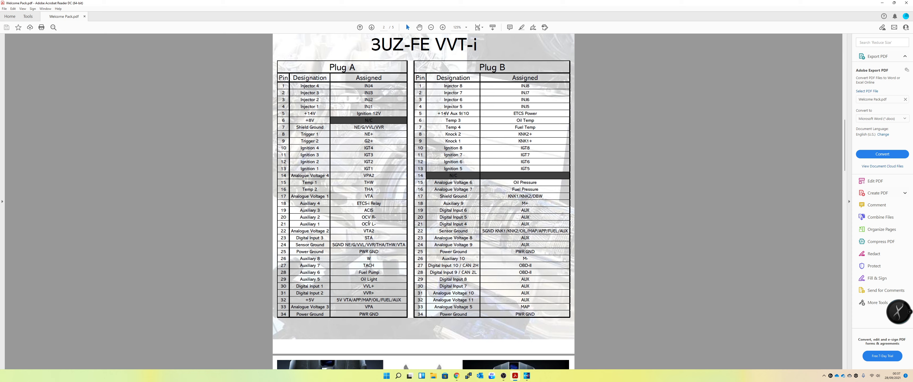
{"action": "left_click", "coordinate": [527, 376]}
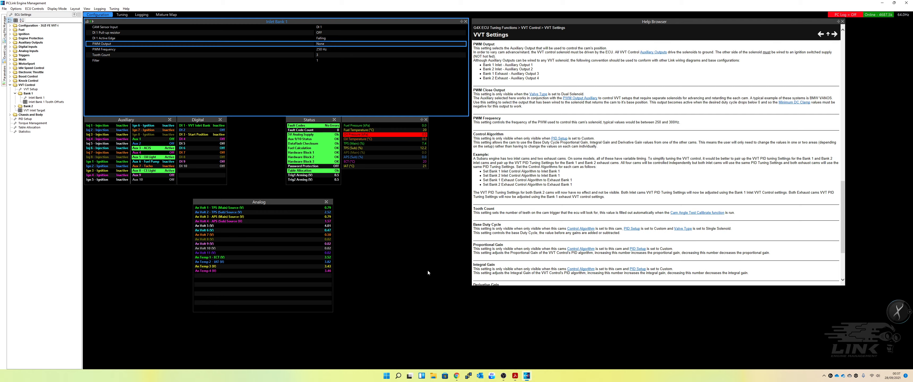
{"action": "double_click", "coordinate": [326, 44]}
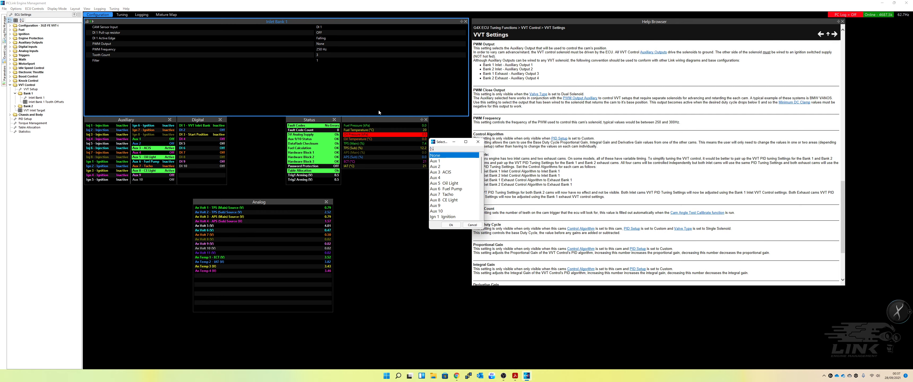
{"action": "left_click", "coordinate": [444, 161]}
{"action": "double_click", "coordinate": [444, 162]}
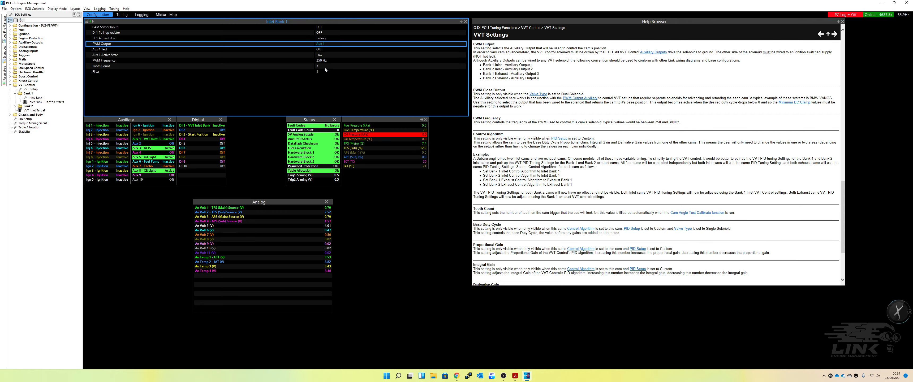
{"action": "key", "text": "ctrl+s"}
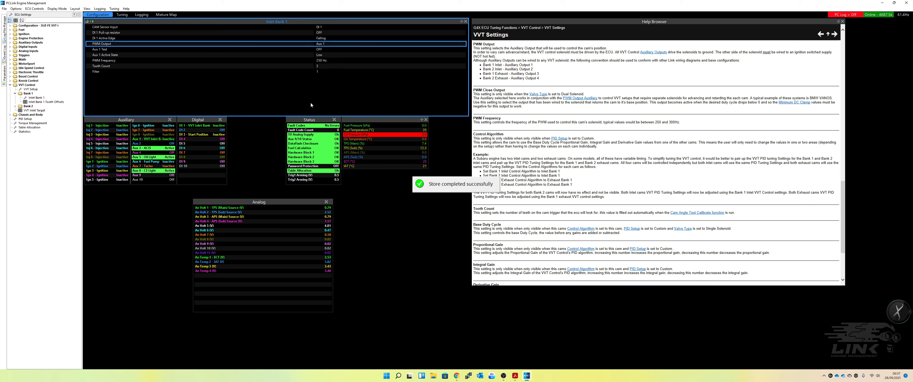
- Set Inlet Bank 2's CAM Sensor Input to DI 2 and store the change to the ECU
{"action": "left_click", "coordinate": [15, 106]}
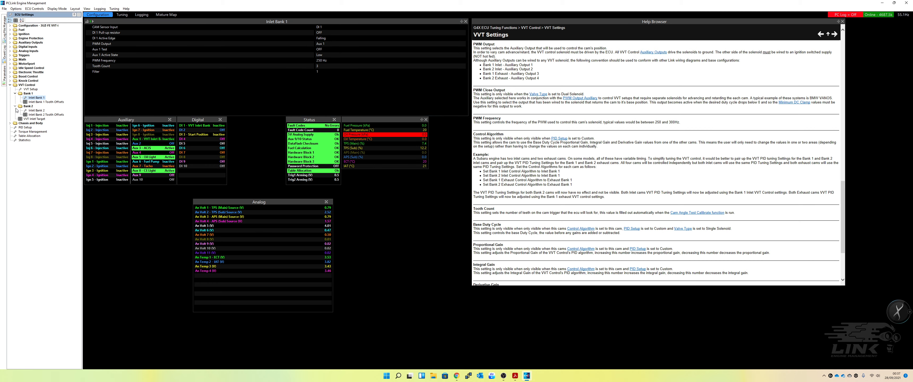
{"action": "left_click", "coordinate": [32, 110]}
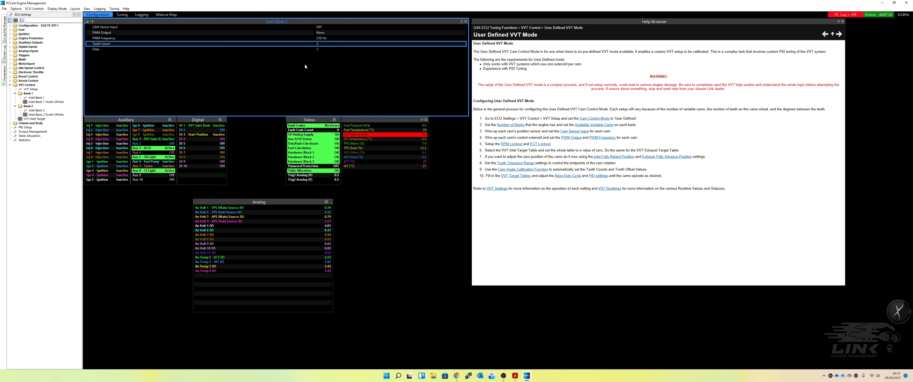
{"action": "double_click", "coordinate": [323, 27]}
{"action": "double_click", "coordinate": [439, 171]}
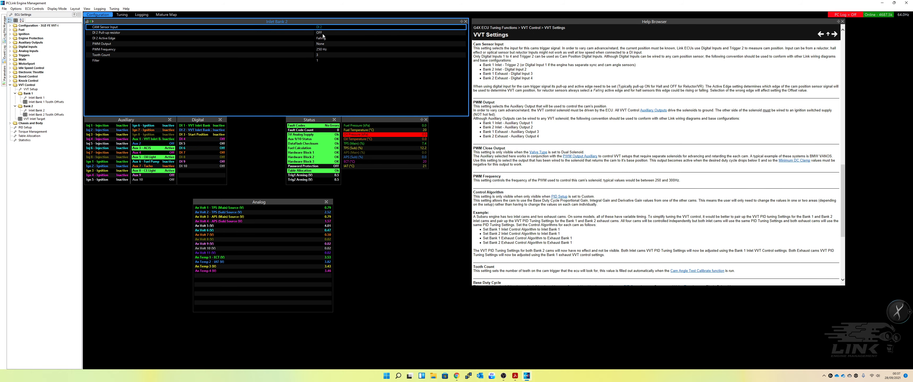
{"action": "key", "text": "F4"}
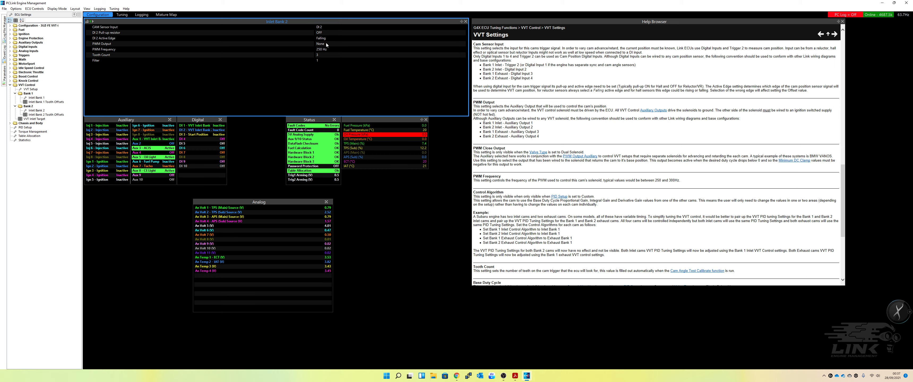
- Set Inlet Bank 2's PWM Output to Aux 2 and store the change to the ECU
{"action": "double_click", "coordinate": [326, 43]}
{"action": "double_click", "coordinate": [440, 166]}
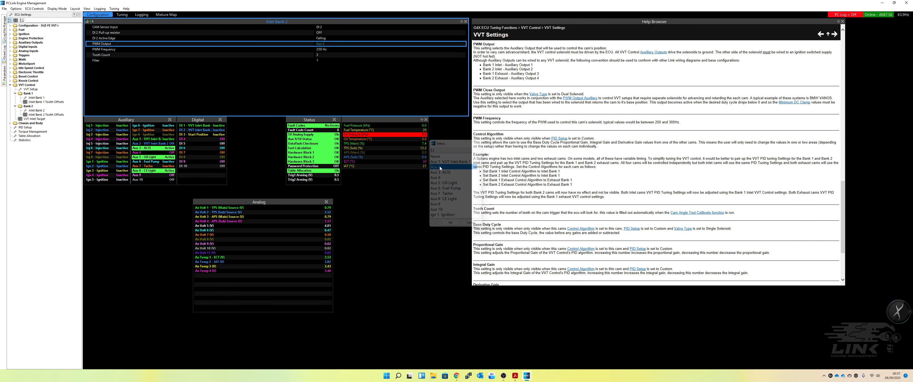
{"action": "key", "text": "F4"}
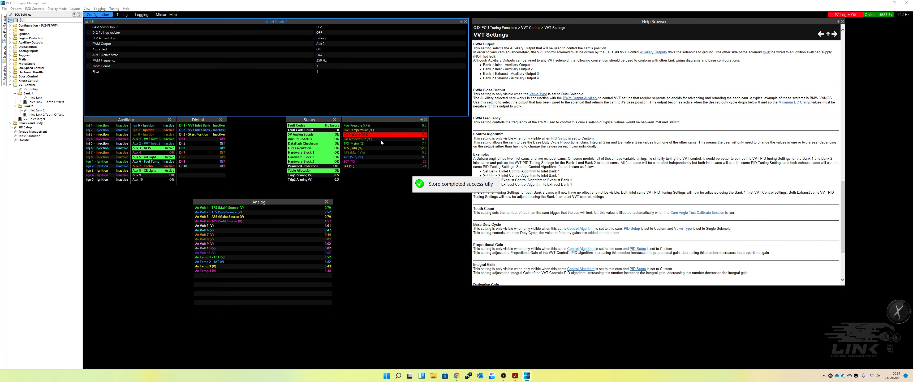
- Compare the VVT input and output assignments in PCLink with the pinout in Welcome Pack.pdf
{"action": "left_click", "coordinate": [514, 376]}
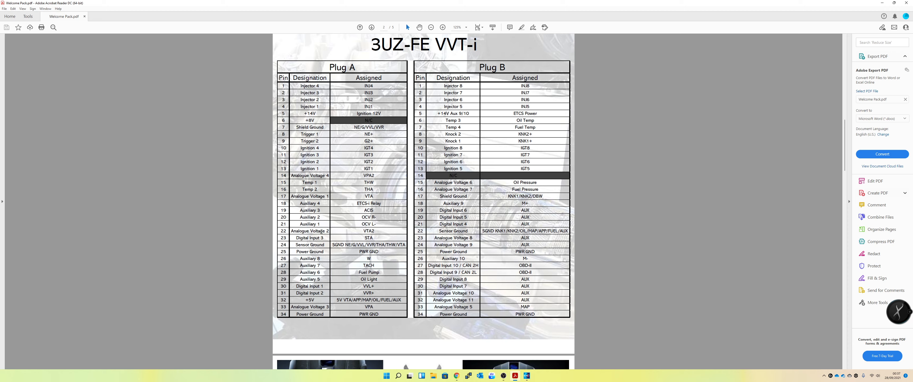
{"action": "left_click", "coordinate": [532, 376]}
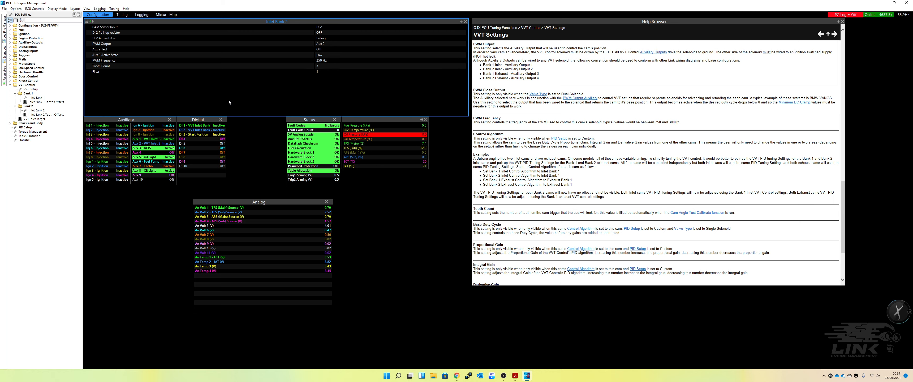
{"action": "left_click", "coordinate": [514, 376]}
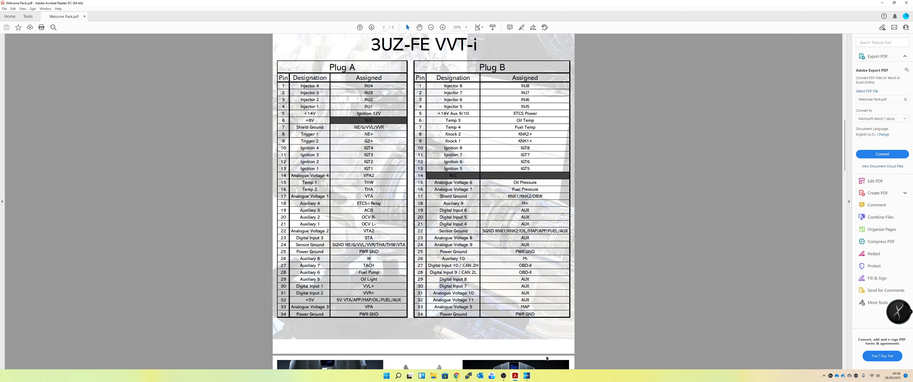
- Check the oil sensor pins in Welcome Pack.pdf, set Oil Temperature's Source to An Temp 3 in PCLink, and store the change
{"action": "left_click", "coordinate": [527, 377]}
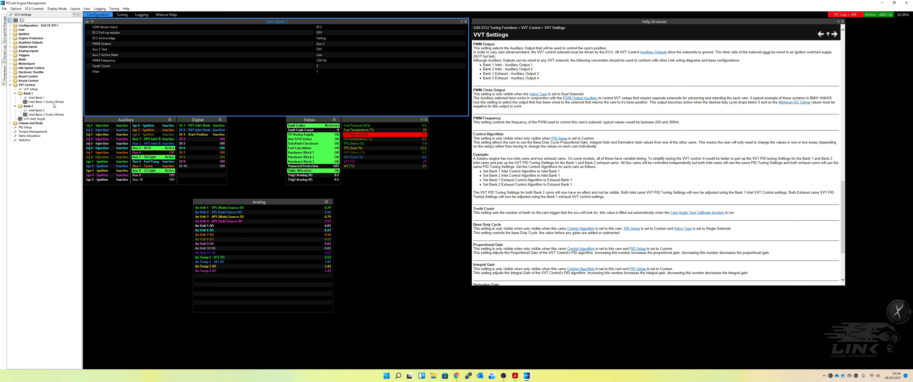
{"action": "left_click", "coordinate": [10, 85]}
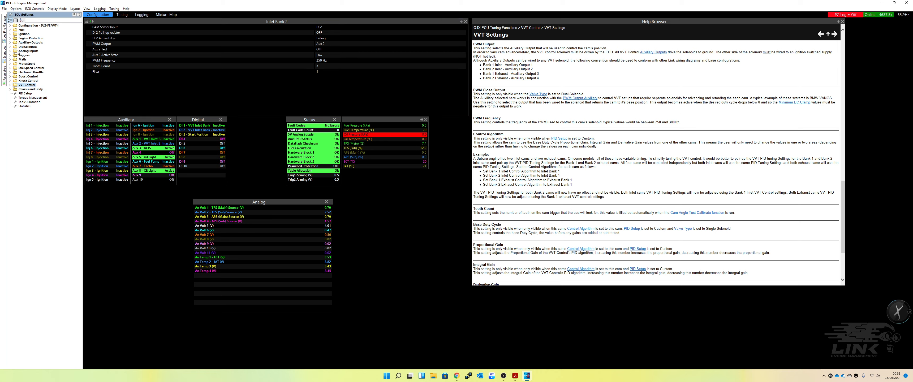
{"action": "left_click", "coordinate": [10, 51]}
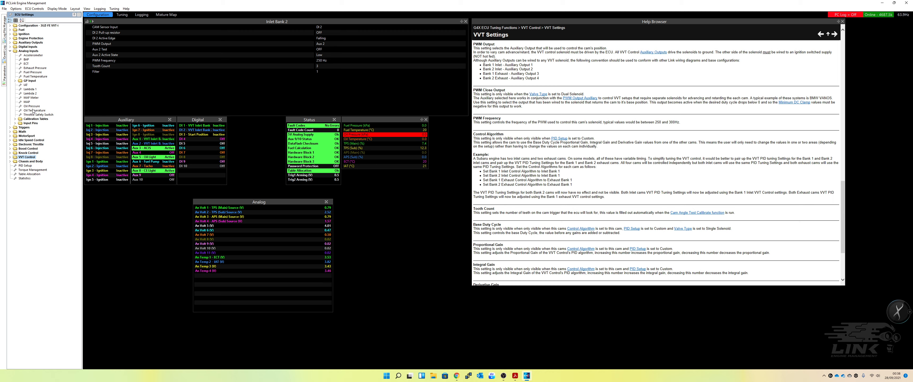
{"action": "left_click", "coordinate": [514, 375]}
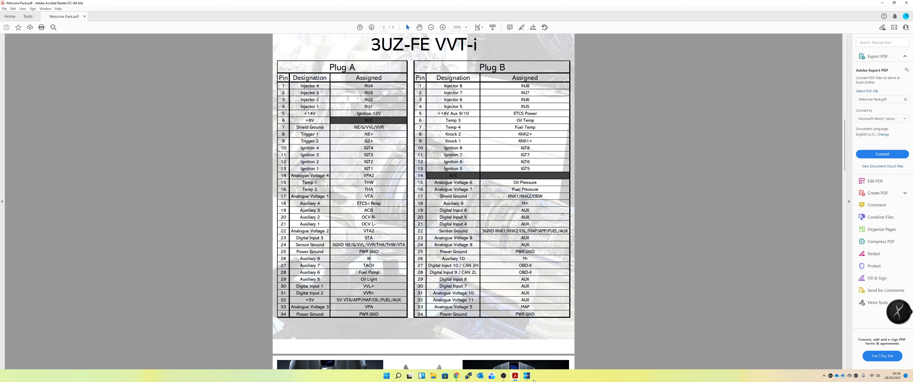
{"action": "left_click", "coordinate": [528, 376]}
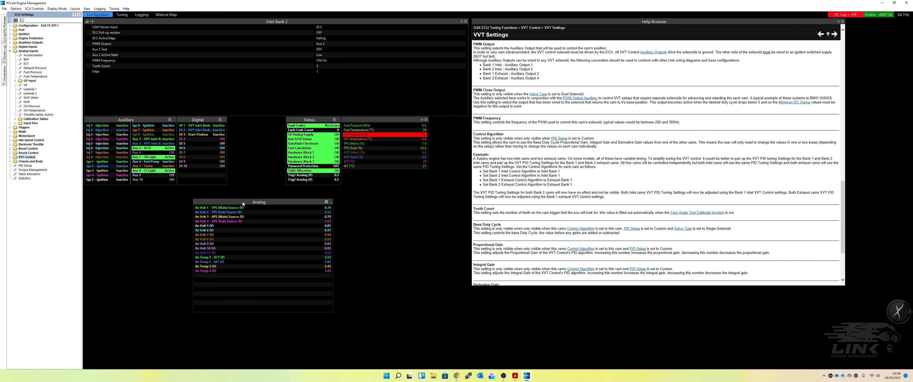
{"action": "left_click", "coordinate": [33, 110]}
{"action": "left_click", "coordinate": [101, 88]}
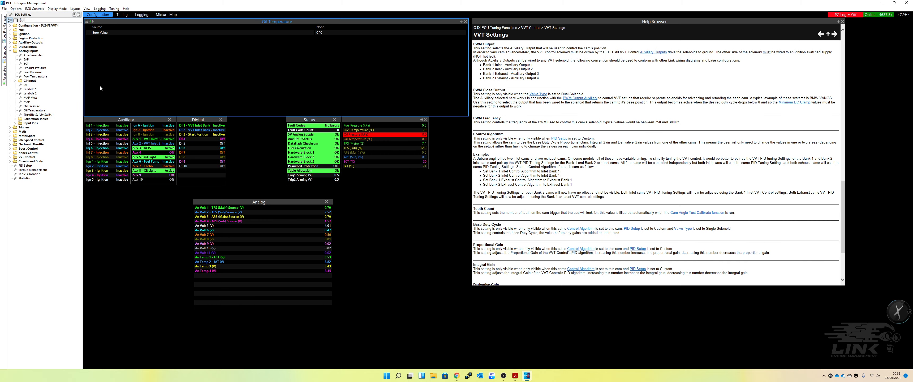
{"action": "double_click", "coordinate": [326, 28]}
{"action": "scroll", "coordinate": [445, 186], "scroll_direction": "down", "scroll_amount": 2}
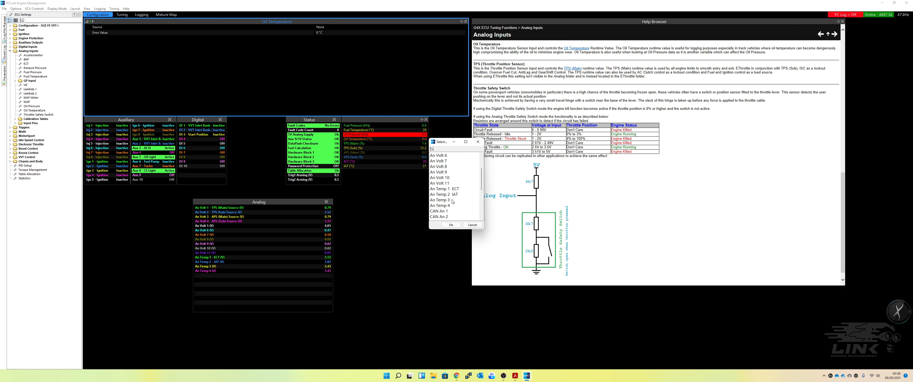
{"action": "double_click", "coordinate": [451, 201]}
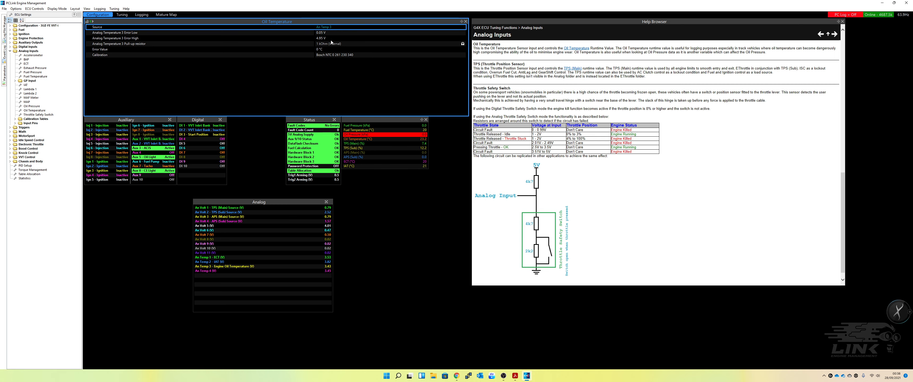
{"action": "key", "text": "F4"}
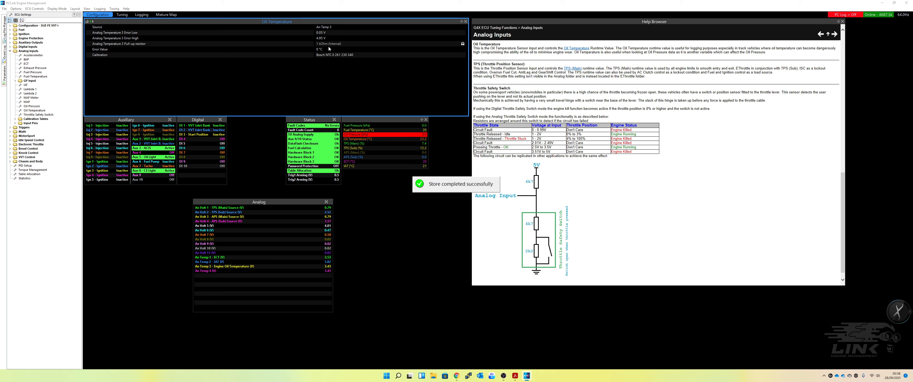
- Review Oil Temperature's error low, error high, pull-up resistor, error value and calibration settings
{"action": "left_click", "coordinate": [309, 44]}
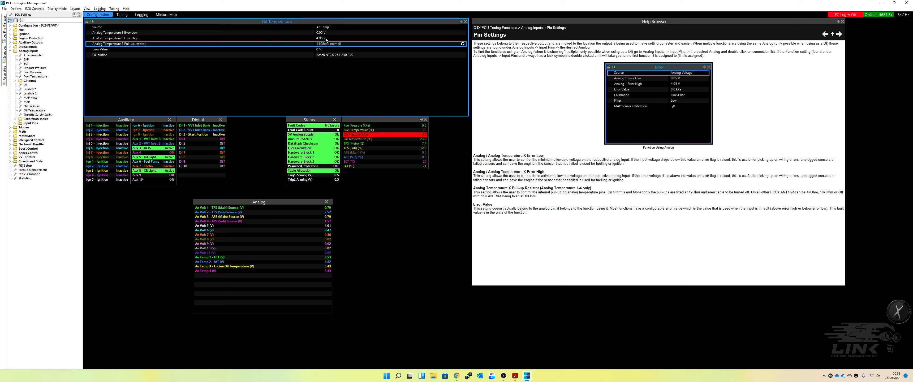
{"action": "left_click", "coordinate": [319, 33]}
{"action": "left_click", "coordinate": [321, 38]}
{"action": "left_click", "coordinate": [327, 33]}
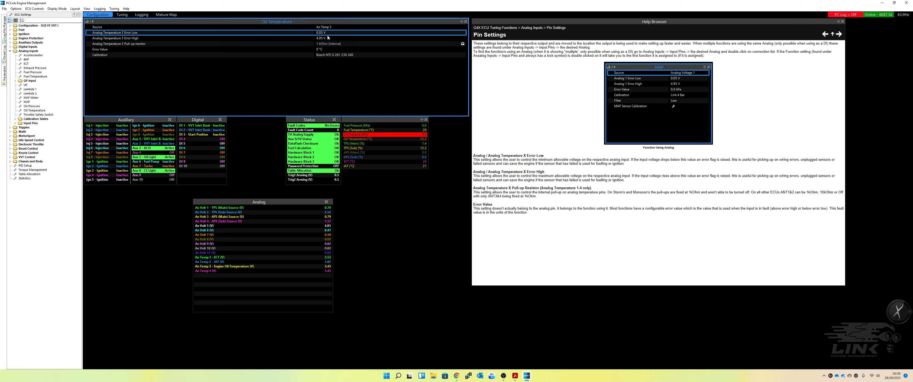
{"action": "left_click", "coordinate": [326, 37]}
{"action": "left_click", "coordinate": [326, 34]}
{"action": "left_click", "coordinate": [327, 38]}
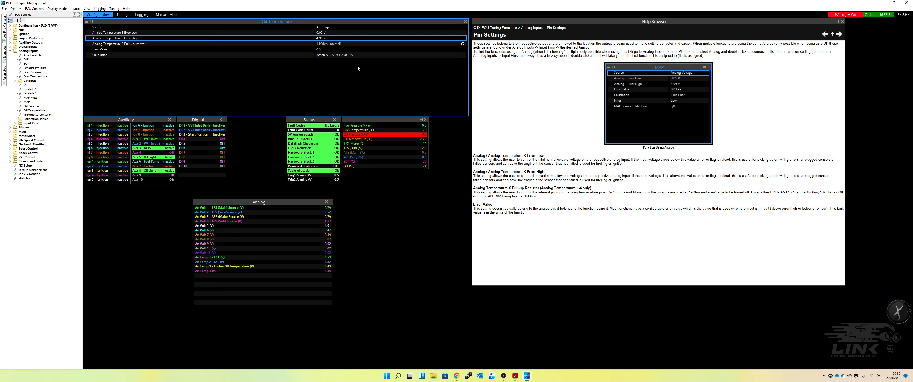
{"action": "left_click", "coordinate": [341, 55]}
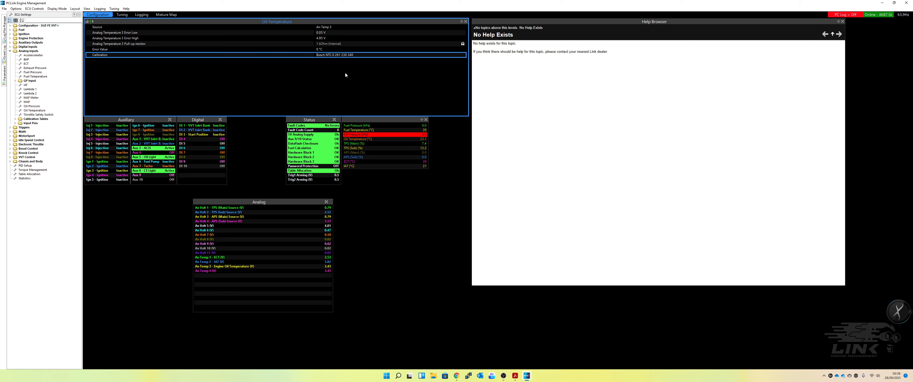
{"action": "left_click", "coordinate": [321, 50]}
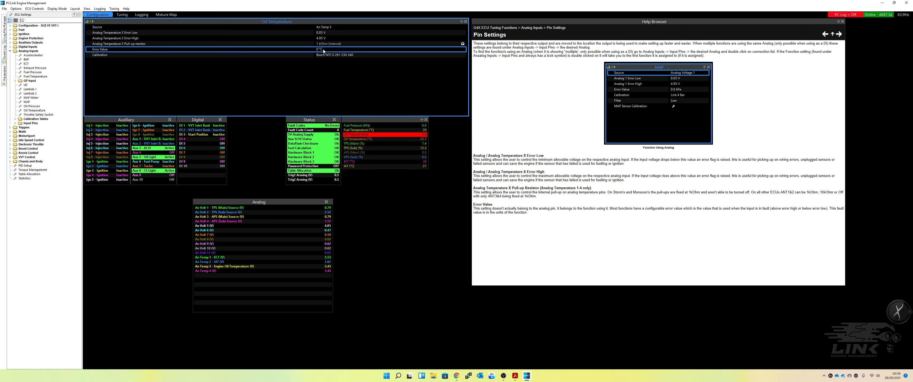
{"action": "left_click", "coordinate": [328, 45]}
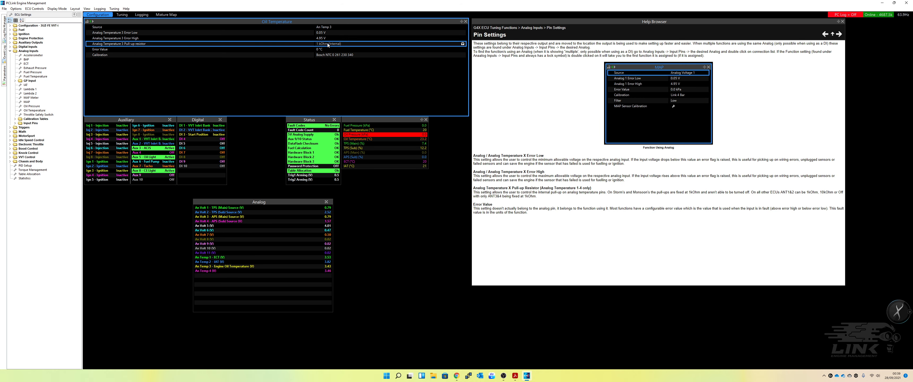
- Set Oil Pressure's Source to An Volt 6, store the change to the ECU, and review its error value and calibration
{"action": "left_click", "coordinate": [31, 107]}
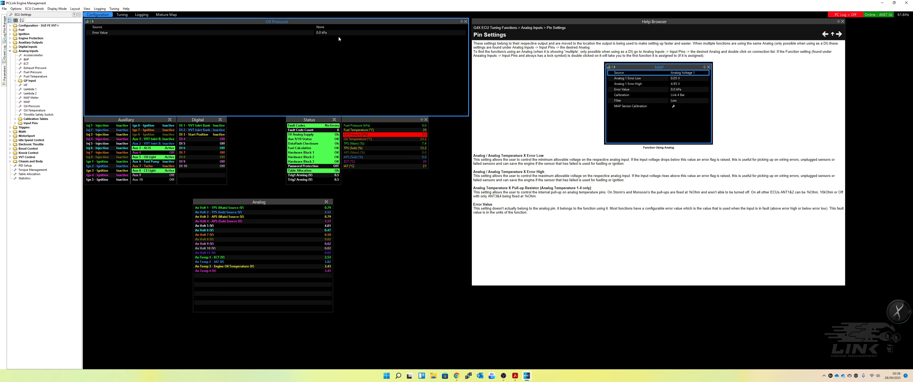
{"action": "double_click", "coordinate": [336, 29]}
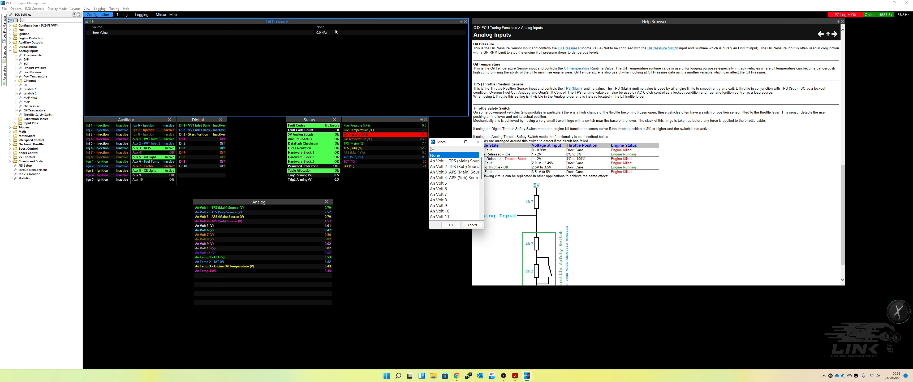
{"action": "left_click", "coordinate": [443, 189]}
{"action": "double_click", "coordinate": [447, 190]}
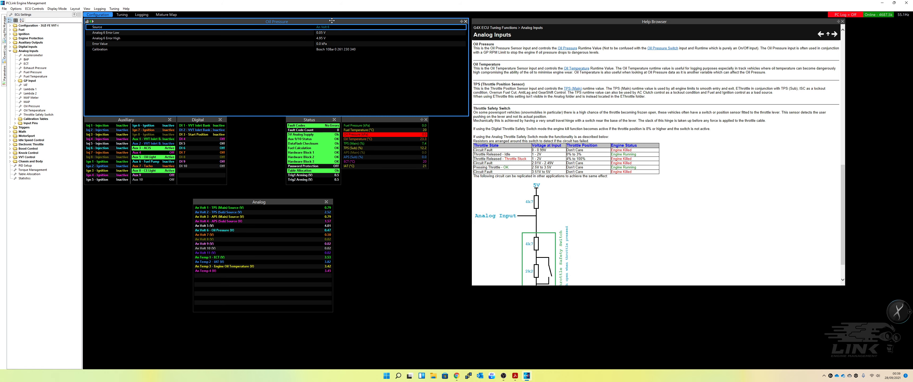
{"action": "key", "text": "F4"}
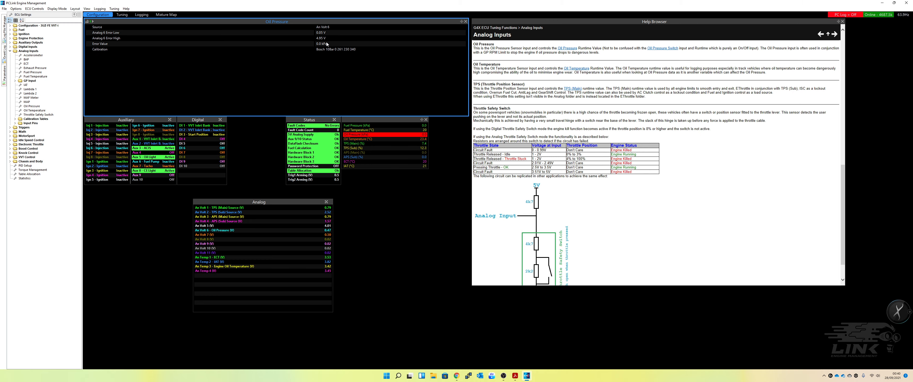
{"action": "left_click", "coordinate": [325, 44]}
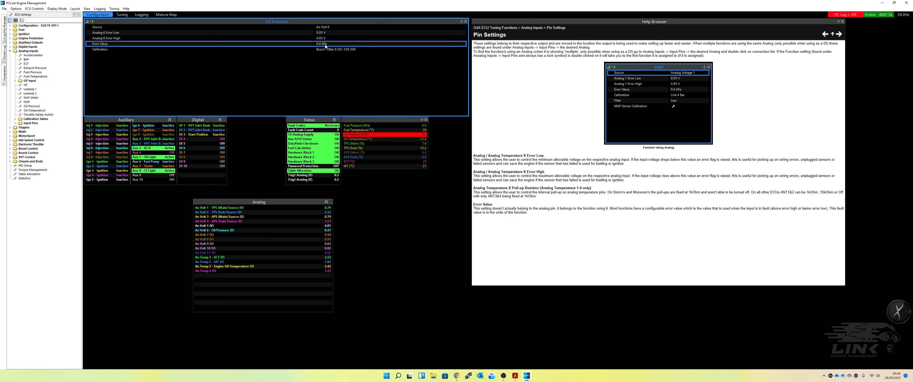
{"action": "left_click", "coordinate": [325, 50]}
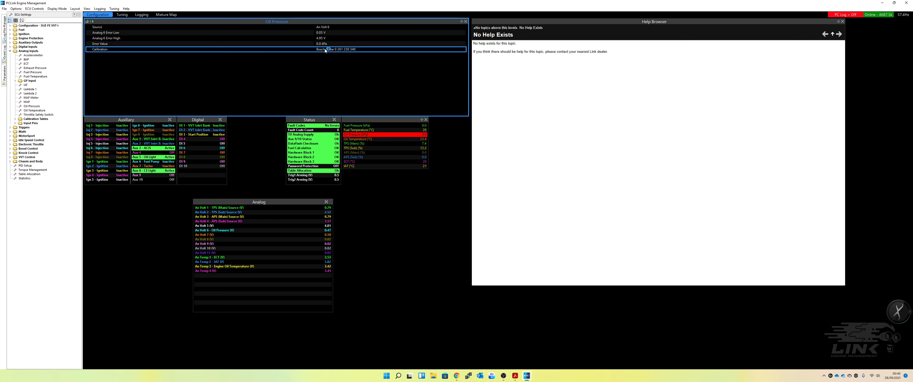
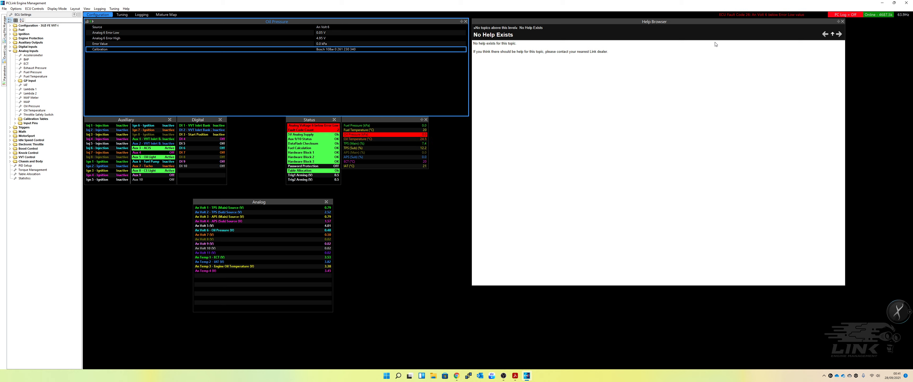
- Clear all fault codes stored in the ECU from the event log
{"action": "left_click", "coordinate": [4, 54]}
{"action": "left_click", "coordinate": [40, 21]}
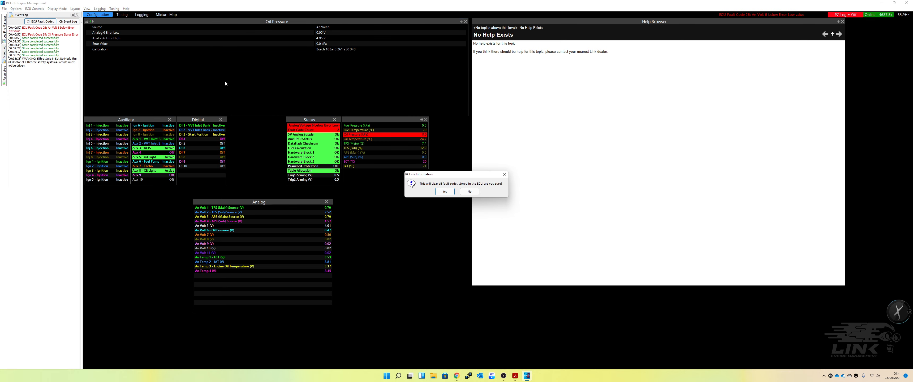
{"action": "left_click", "coordinate": [447, 191]}
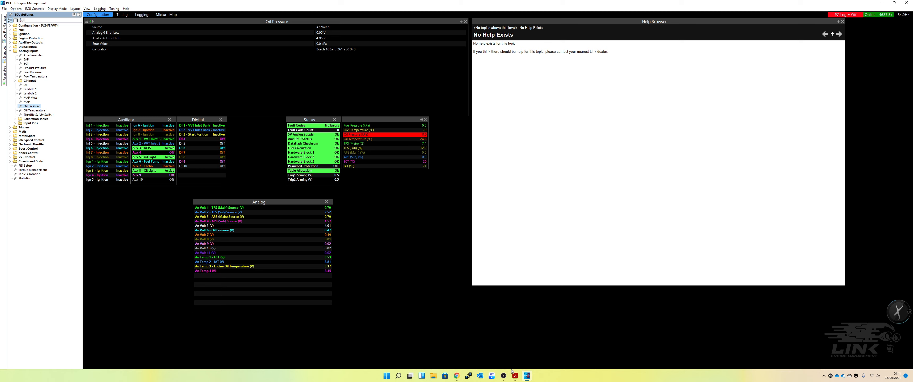
- Check the fuel temperature pin in Welcome Pack.pdf, set Fuel Temperature's Source to An Temp 4 in PCLink, and store the change
{"action": "left_click", "coordinate": [513, 349]}
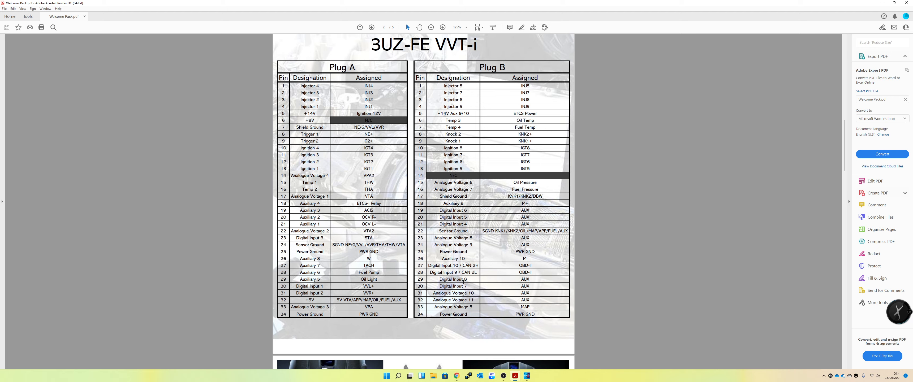
{"action": "key", "text": "alt+Tab"}
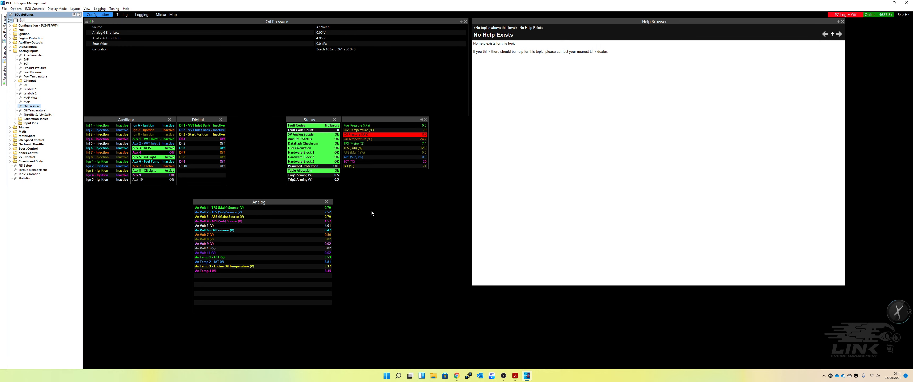
{"action": "left_click", "coordinate": [33, 77]}
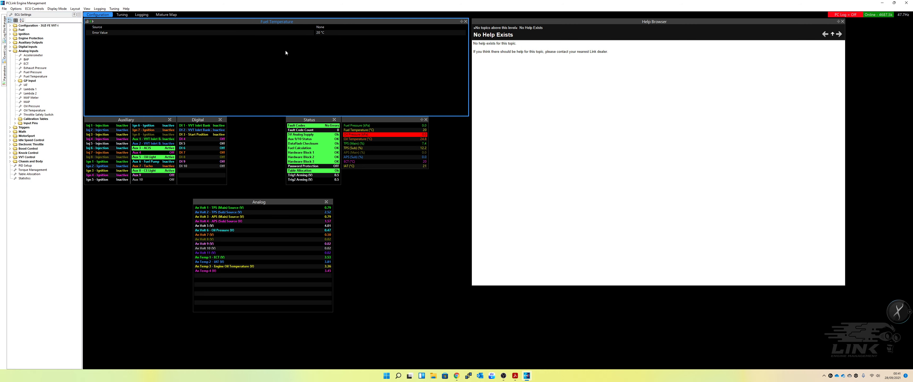
{"action": "double_click", "coordinate": [327, 27]}
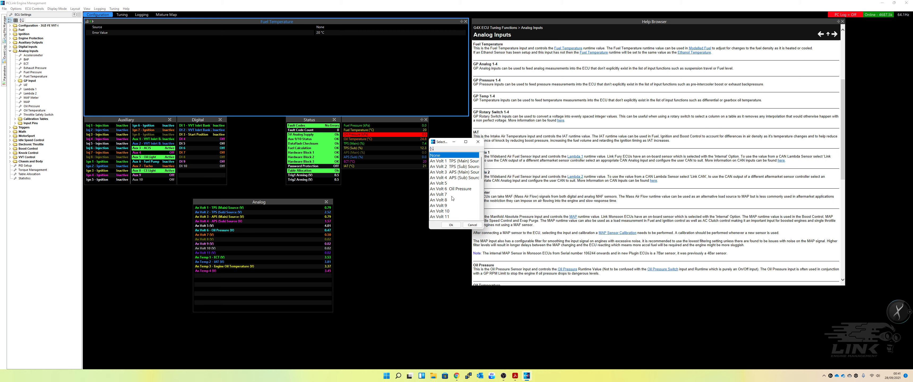
{"action": "scroll", "coordinate": [452, 200], "scroll_direction": "down", "scroll_amount": 2}
{"action": "double_click", "coordinate": [449, 205]}
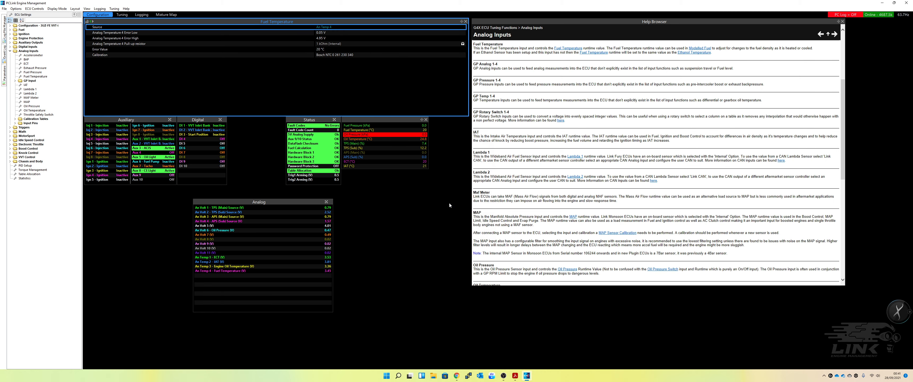
{"action": "left_click", "coordinate": [321, 33]}
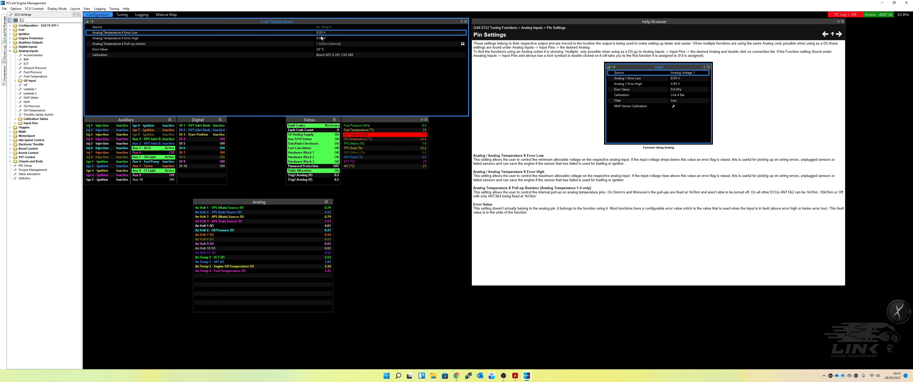
{"action": "key", "text": "F4"}
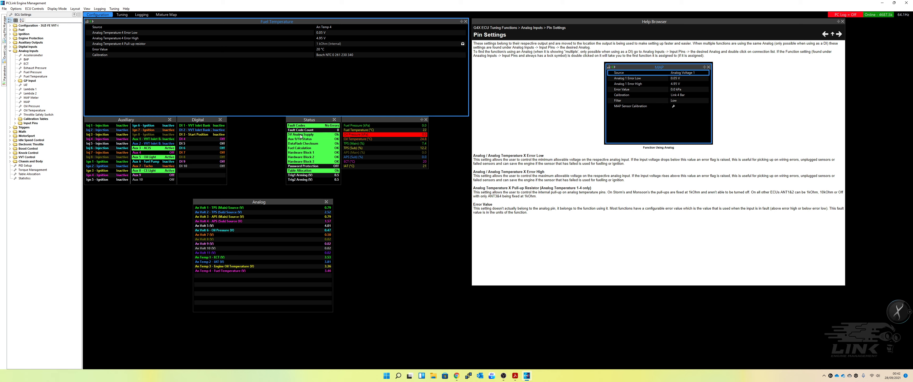
- Set Analog Temperature 4 Error High to 4.94 V for the fuel temperature sensor and store the change to the ECU
{"action": "left_click", "coordinate": [310, 38]}
{"action": "type", "text": "4.94"}
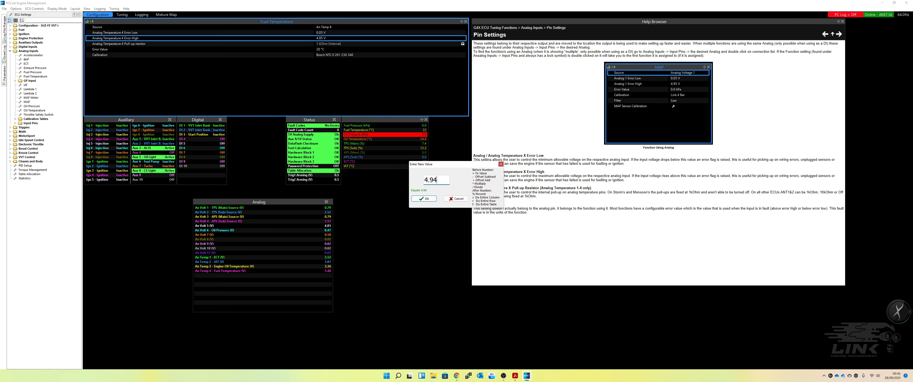
{"action": "key", "text": "Return"}
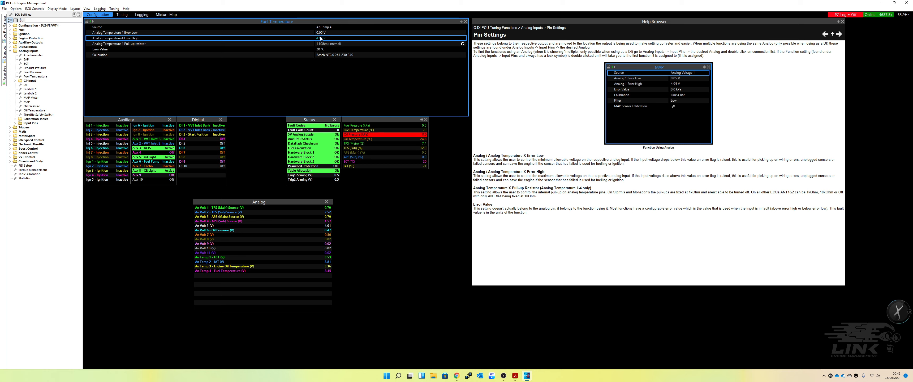
{"action": "key", "text": "F4"}
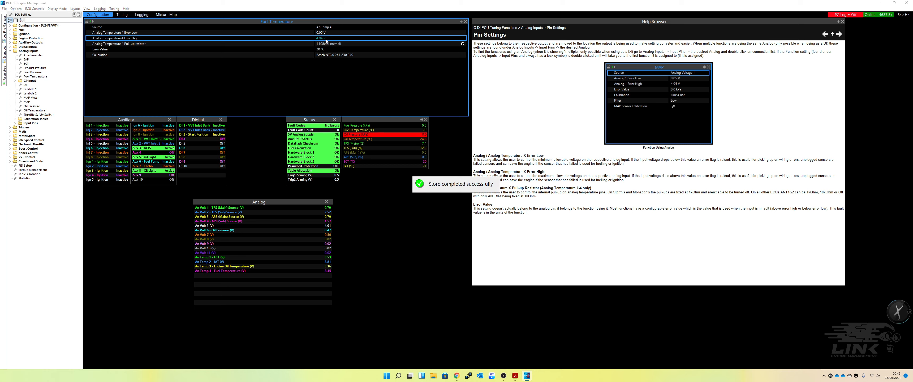
{"action": "left_click", "coordinate": [326, 51]}
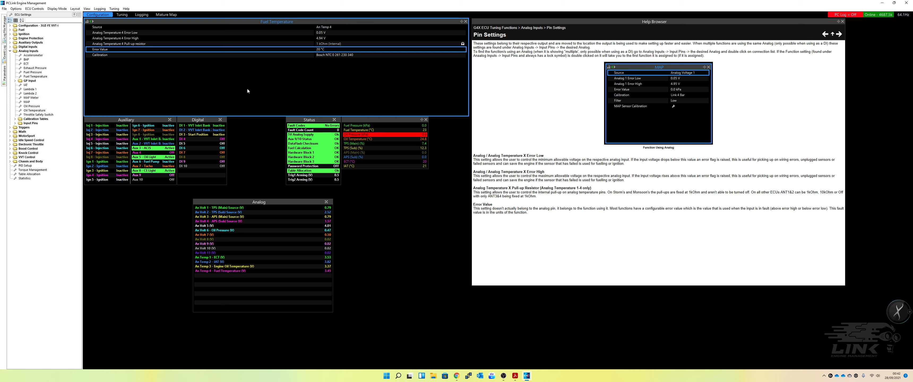
- Set Fuel Pressure's Source to An Volt 7, store the change to the ECU, and review its error value and calibration
{"action": "left_click", "coordinate": [37, 72]}
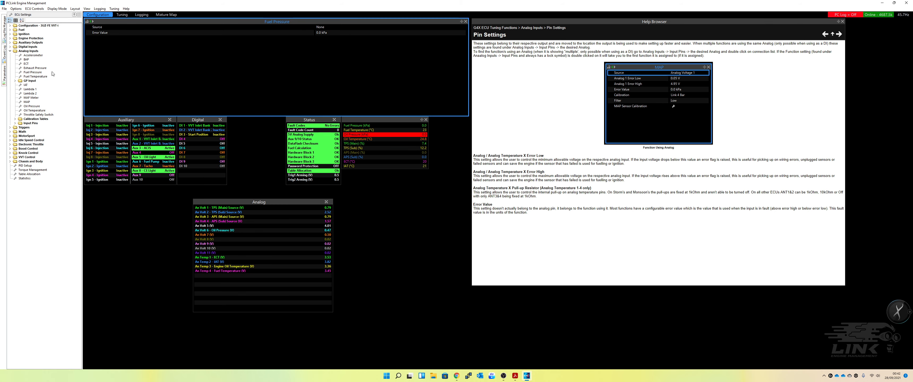
{"action": "double_click", "coordinate": [325, 27]}
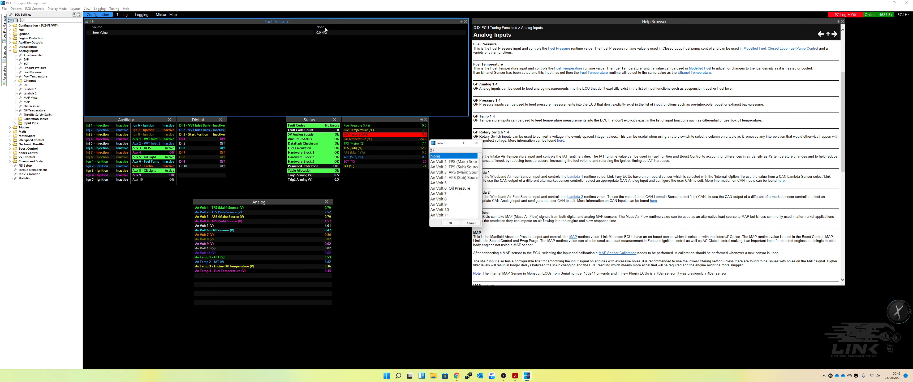
{"action": "double_click", "coordinate": [450, 194]}
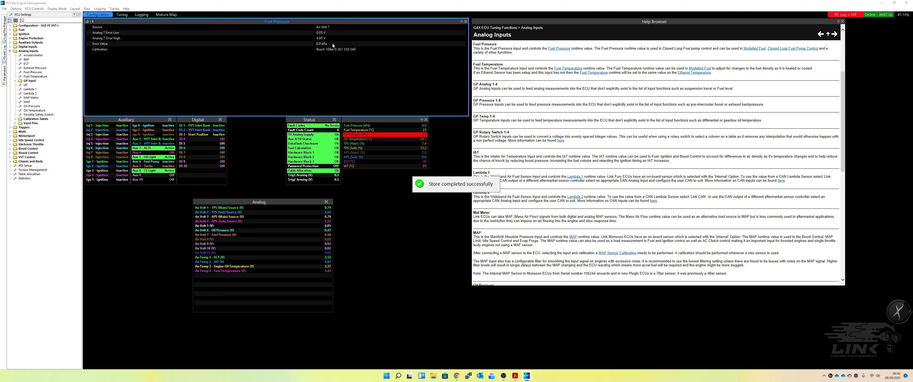
{"action": "left_click", "coordinate": [325, 39]}
{"action": "left_click", "coordinate": [325, 44]}
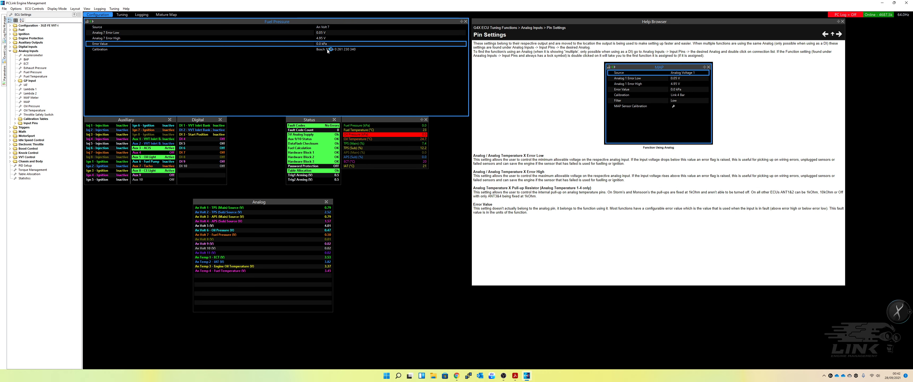
{"action": "left_click", "coordinate": [328, 50]}
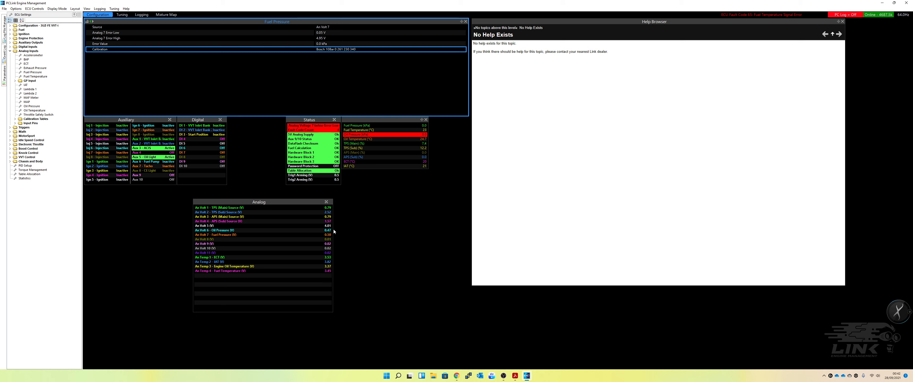
- Clear all fault codes stored in the ECU from the event log
{"action": "left_click", "coordinate": [4, 53]}
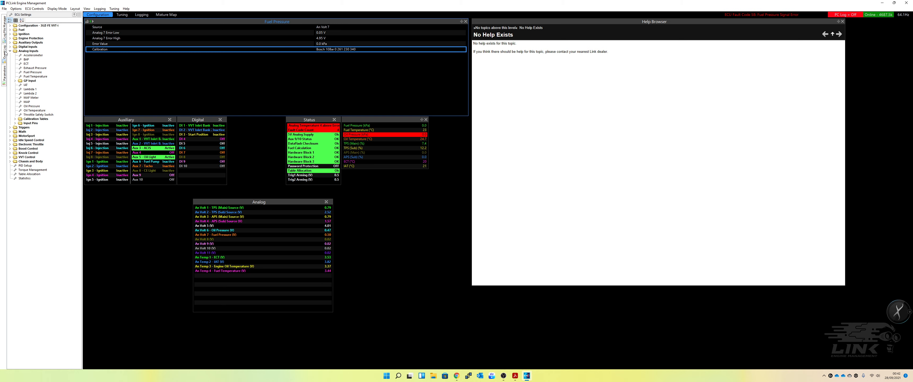
{"action": "left_click", "coordinate": [43, 22]}
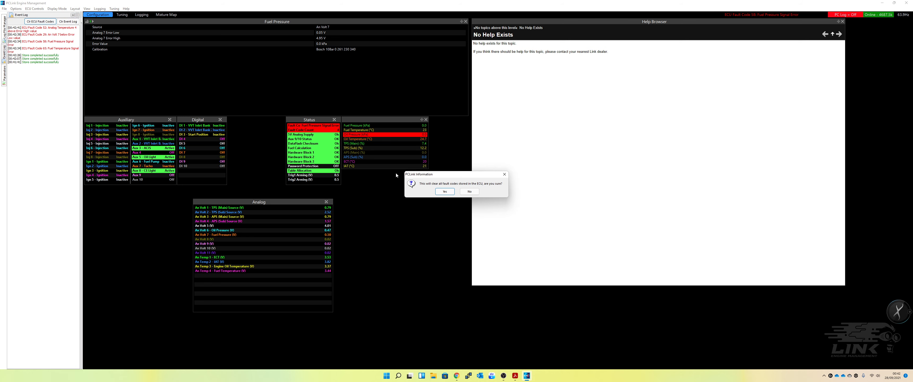
{"action": "left_click", "coordinate": [450, 190]}
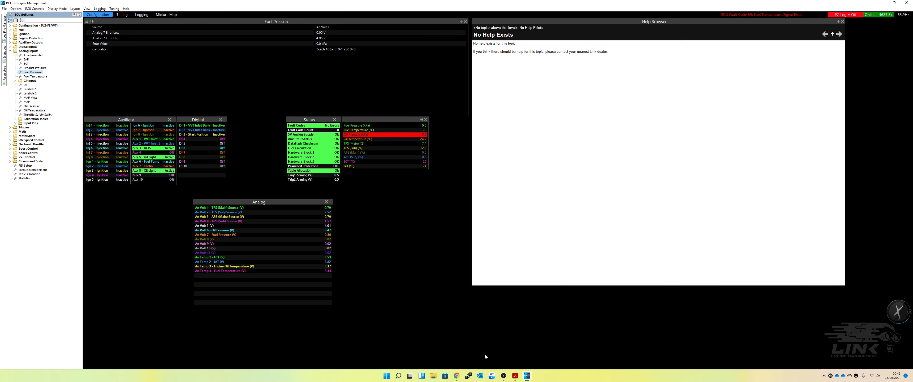
- Check the MAP pin in Welcome Pack.pdf, set MAP's Source to An Volt 5 in PCLink, and store the change to the ECU
{"action": "left_click", "coordinate": [515, 376]}
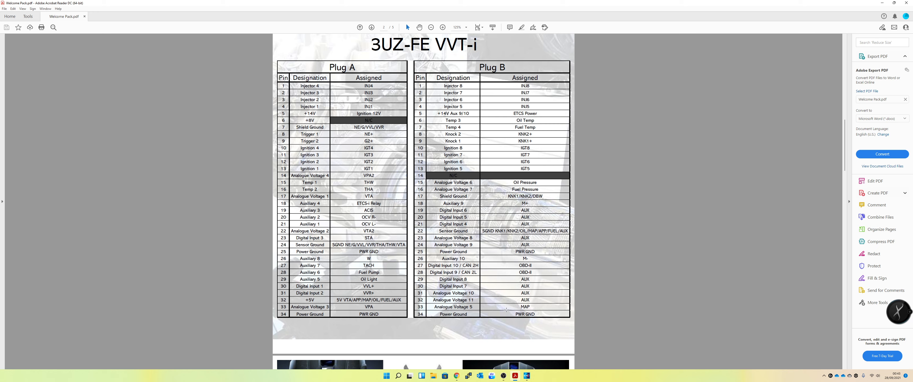
{"action": "left_click", "coordinate": [527, 377]}
{"action": "left_click", "coordinate": [26, 102]}
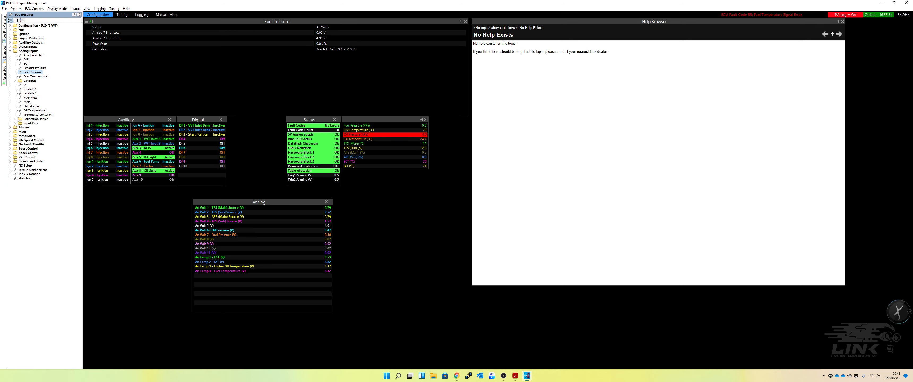
{"action": "left_click", "coordinate": [148, 83]}
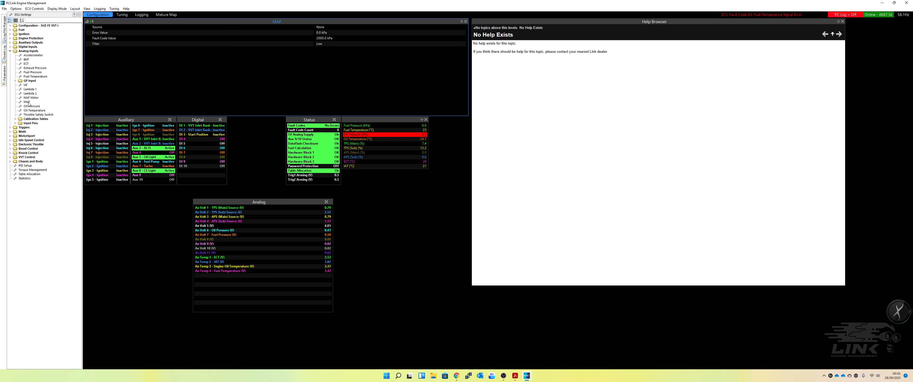
{"action": "double_click", "coordinate": [329, 27]}
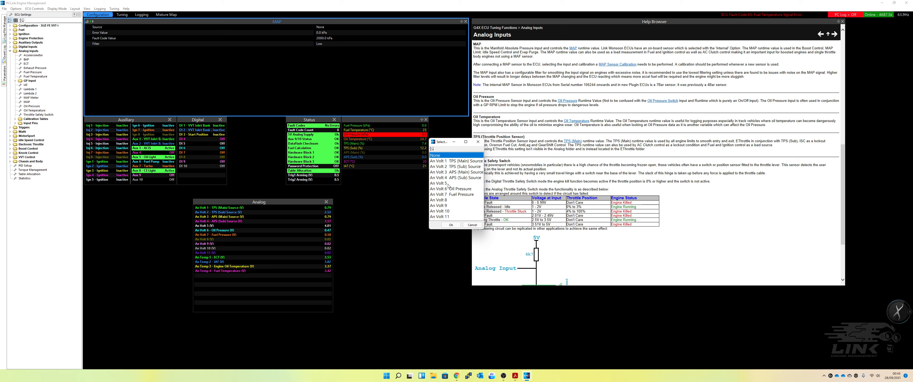
{"action": "double_click", "coordinate": [452, 183]}
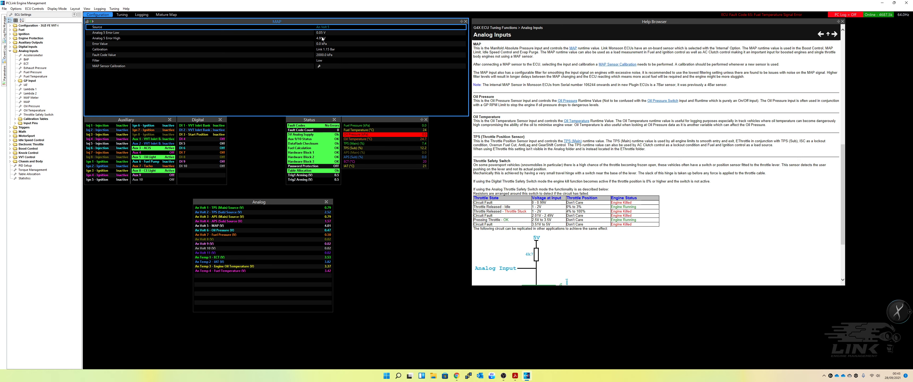
{"action": "key", "text": "ctrl+s"}
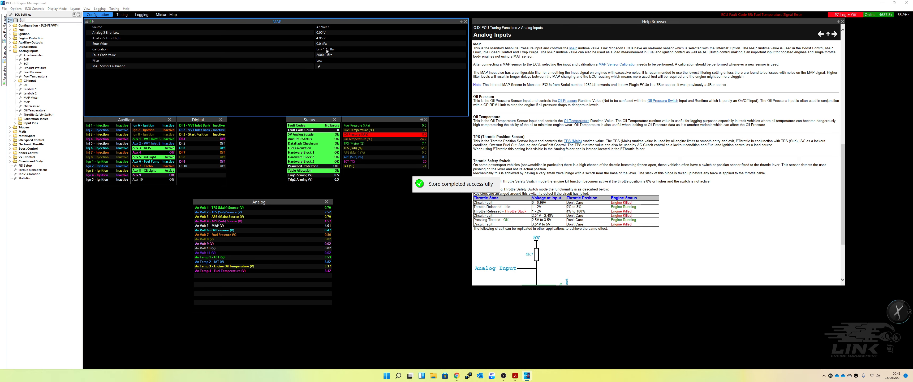
- Select Link 1.15 Bar as the MAP sensor's Calibration and review its Analog 5 Error High setting
{"action": "left_click", "coordinate": [326, 51]}
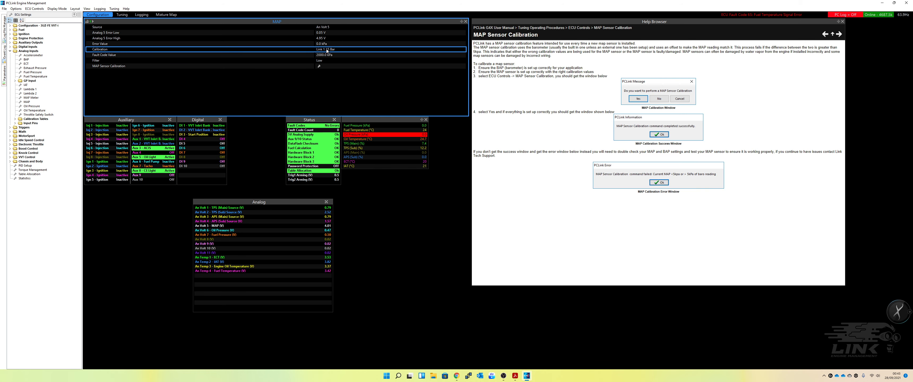
{"action": "double_click", "coordinate": [326, 50]}
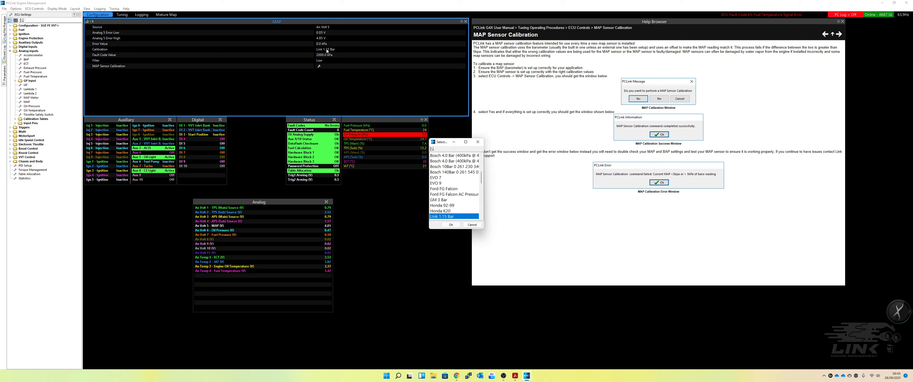
{"action": "double_click", "coordinate": [446, 217]}
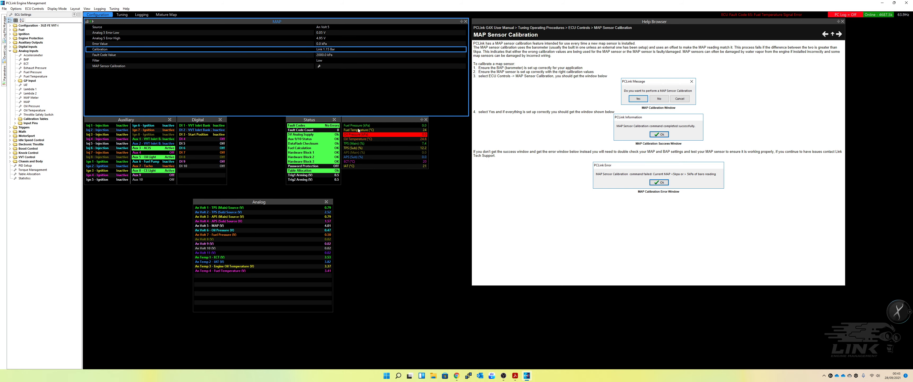
{"action": "left_click", "coordinate": [324, 39]}
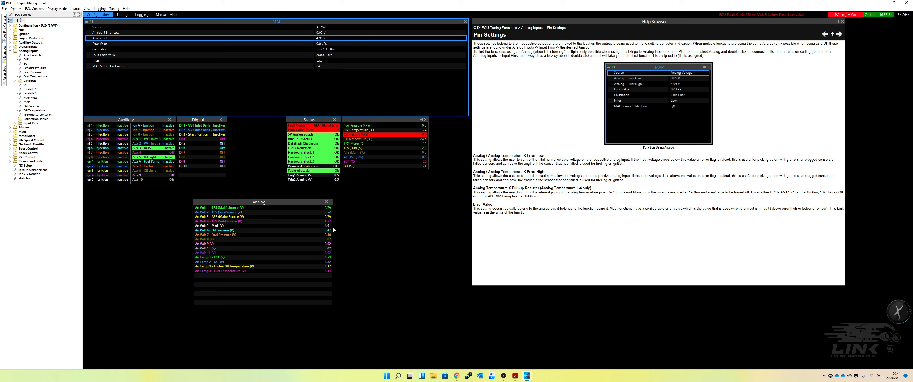
- Clear the ECU's stored fault codes from the event log and perform a MAP Sensor Calibration
{"action": "left_click", "coordinate": [5, 54]}
{"action": "left_click", "coordinate": [40, 21]}
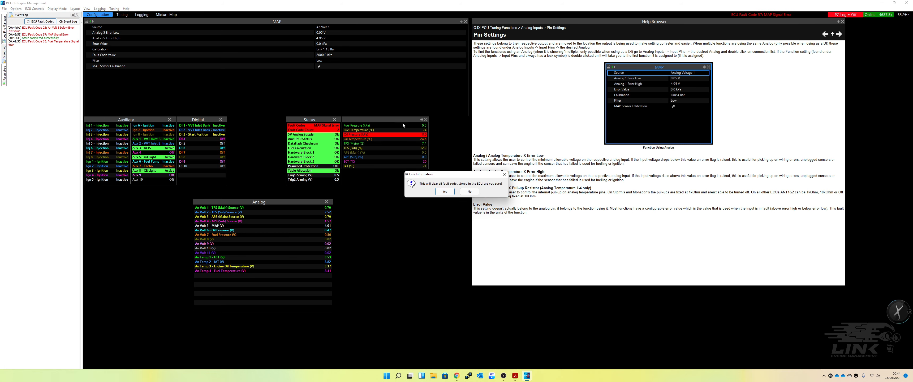
{"action": "left_click", "coordinate": [445, 191]}
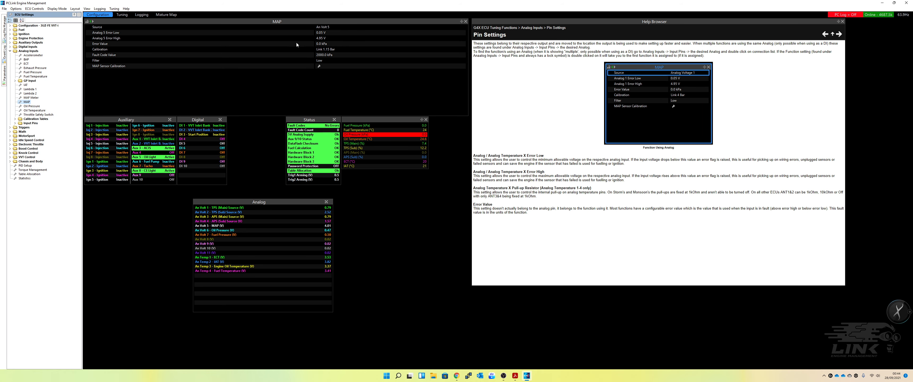
{"action": "left_click", "coordinate": [319, 66]}
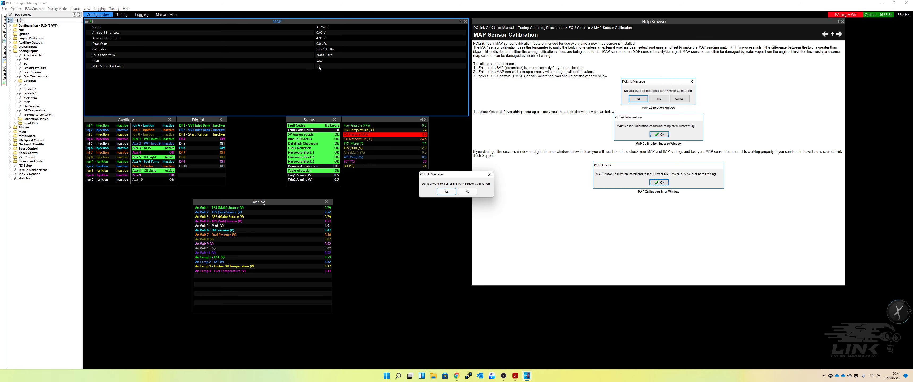
{"action": "left_click", "coordinate": [447, 192]}
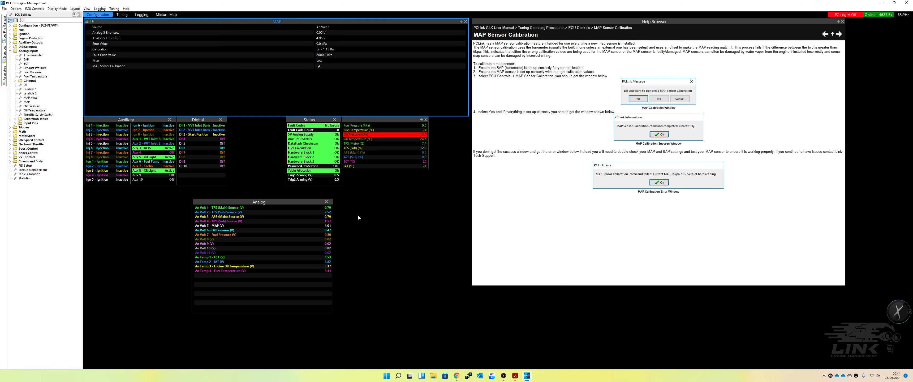
- Add the MAP parameter to the untitled sensor value list on the Configuration page and enlarge the list to show it
{"action": "left_click", "coordinate": [122, 15]}
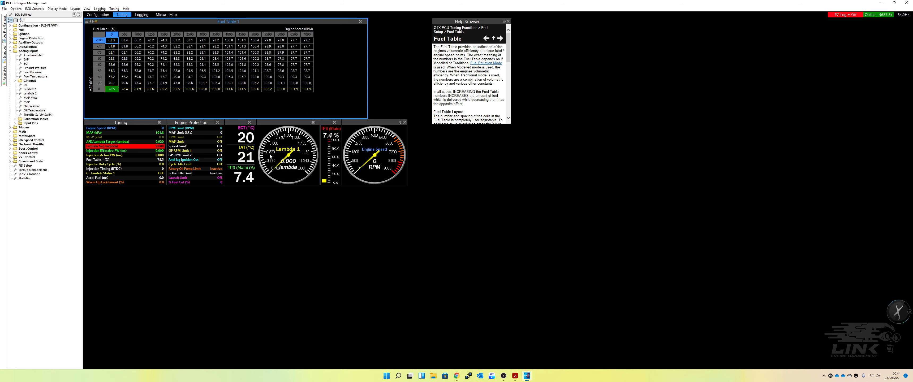
{"action": "left_click", "coordinate": [104, 15]}
{"action": "right_click", "coordinate": [385, 201]}
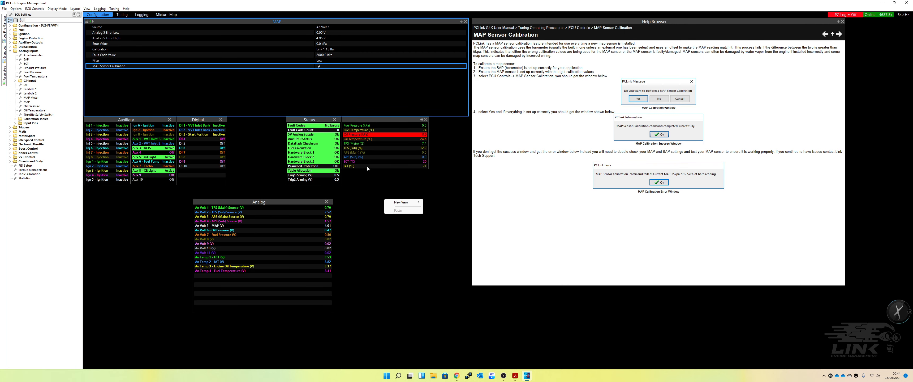
{"action": "right_click", "coordinate": [376, 156]}
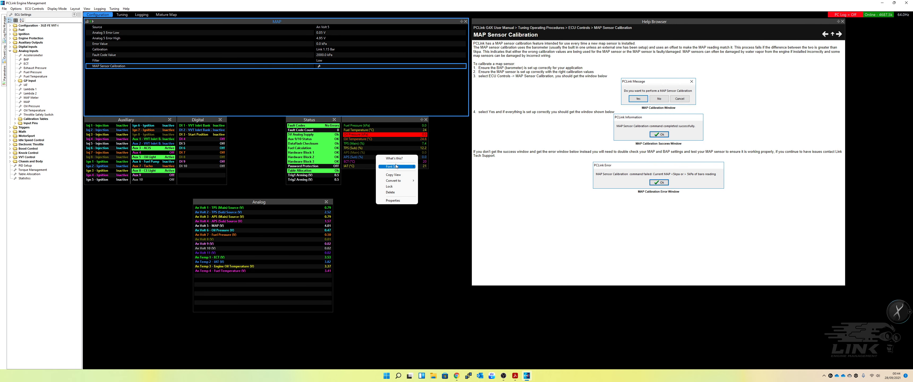
{"action": "left_click", "coordinate": [393, 201]}
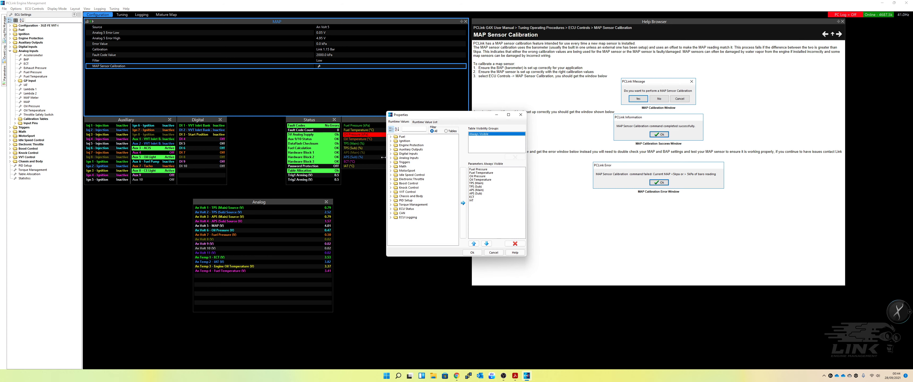
{"action": "left_click_drag", "start_coordinate": [421, 118], "coordinate": [471, 118]}
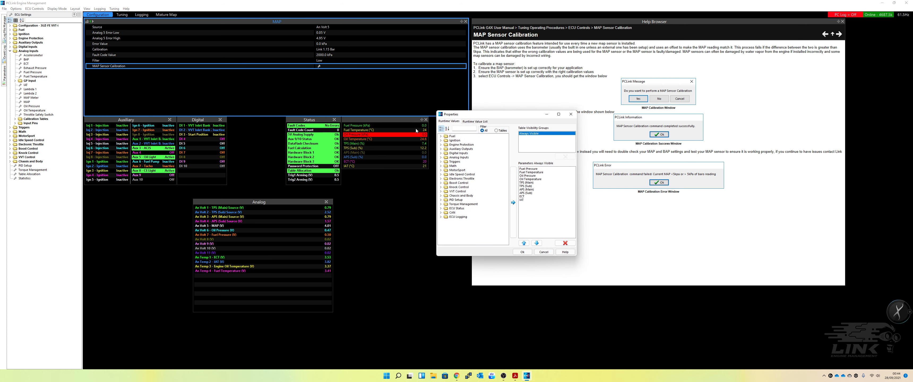
{"action": "left_click", "coordinate": [460, 129]}
{"action": "type", "text": "map"}
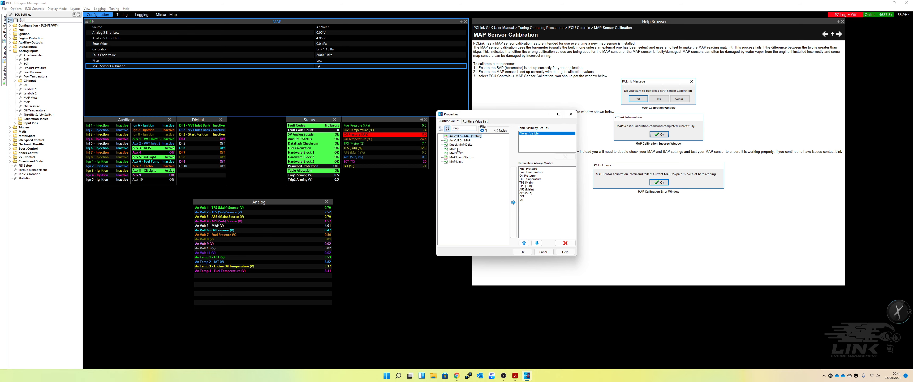
{"action": "double_click", "coordinate": [453, 148]}
{"action": "left_click", "coordinate": [541, 253]}
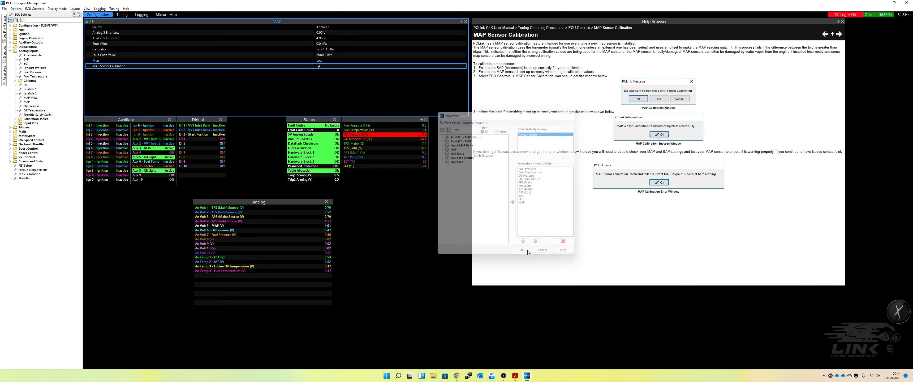
{"action": "left_click_drag", "start_coordinate": [399, 169], "coordinate": [397, 176]}
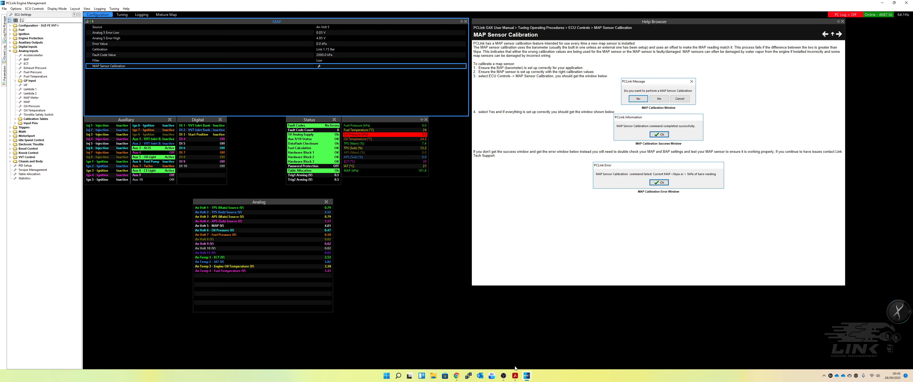
- Compare the analogue and digital pin assignments in Welcome Pack.pdf with the PCLink inputs, and widen the Digital list to show full input names
{"action": "left_click", "coordinate": [515, 374]}
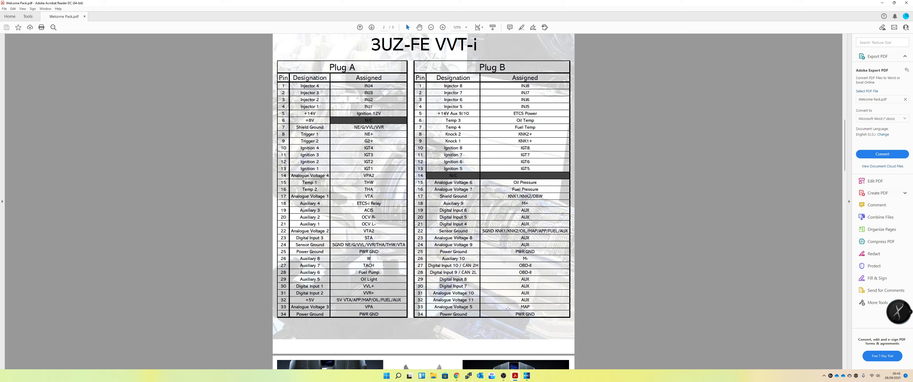
{"action": "left_click", "coordinate": [527, 375]}
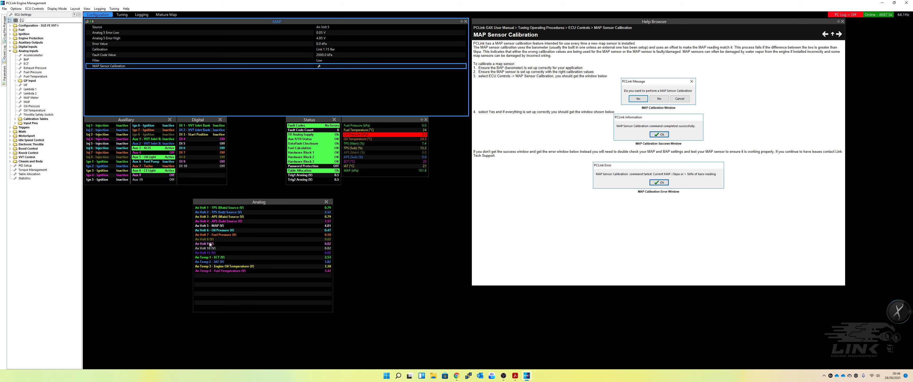
{"action": "left_click", "coordinate": [515, 376]}
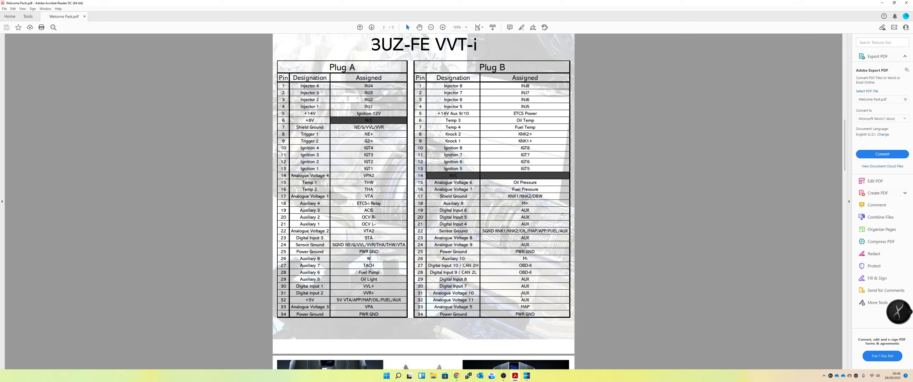
{"action": "key", "text": "alt+Tab"}
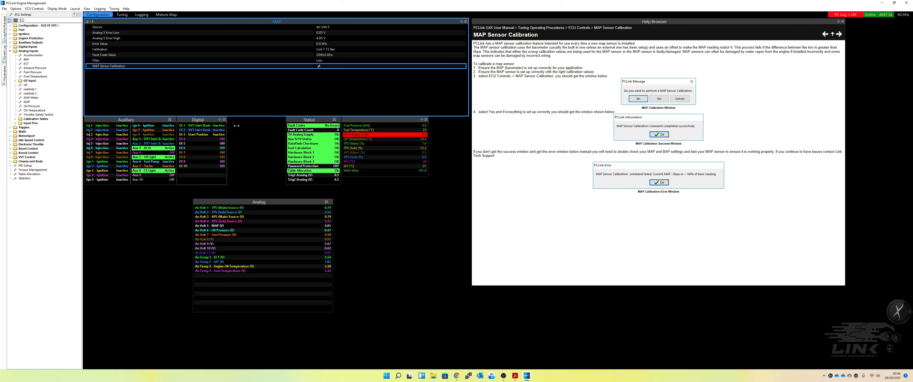
{"action": "left_click_drag", "start_coordinate": [226, 127], "coordinate": [242, 128]}
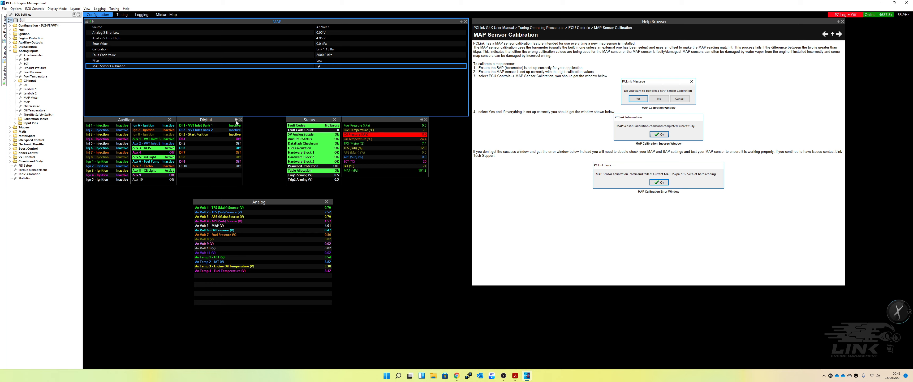